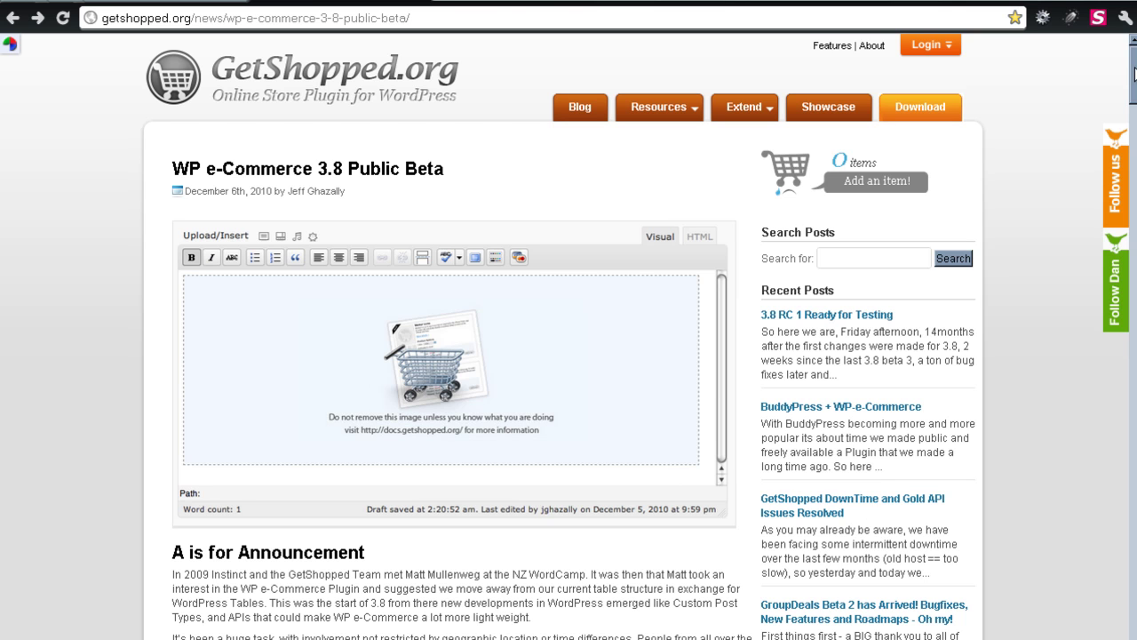
Step: Scroll the 3.8 Public Beta post down to the download section pointing to beta 3
scroll(1134, 73, down, 5)
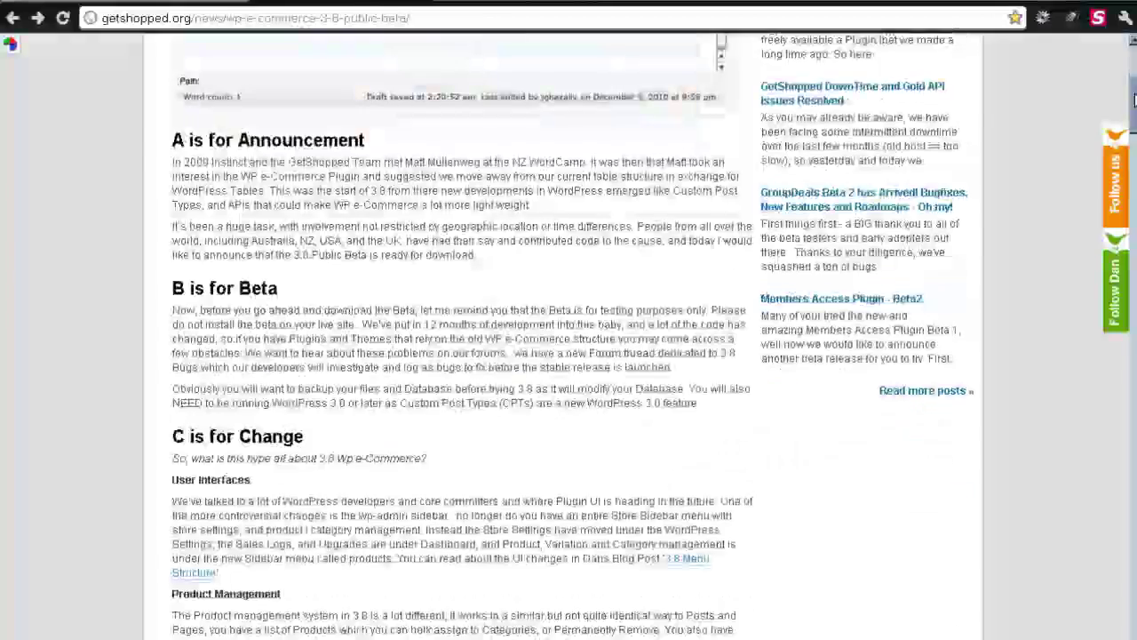
scroll(1134, 76, up, 5)
drag(1134, 75, 1134, 253)
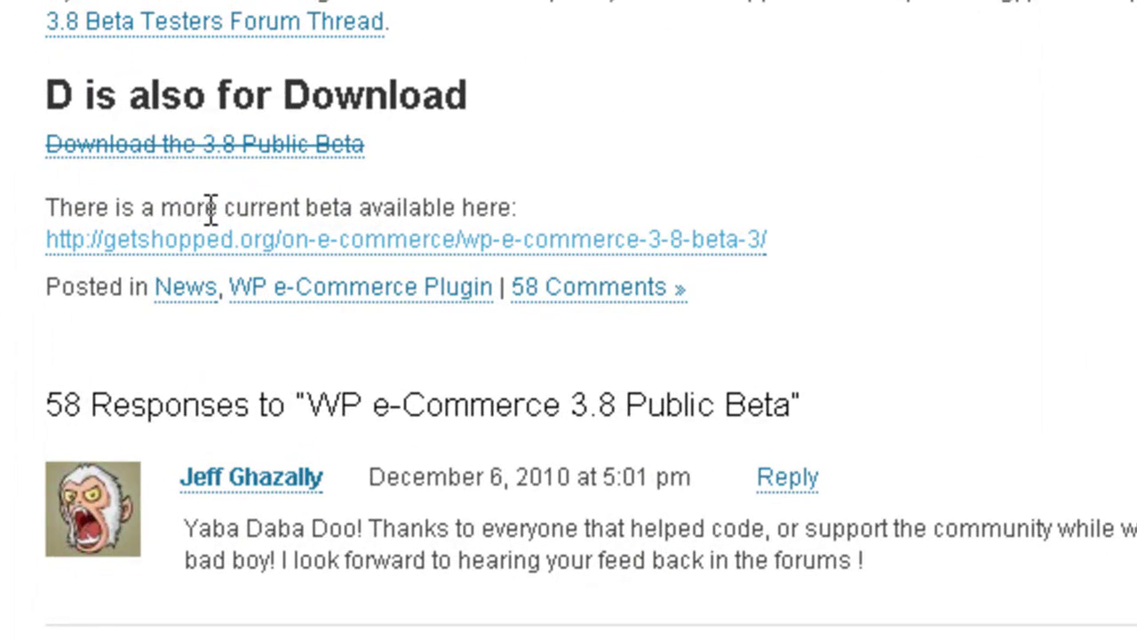
Step: Download the WP e-Commerce 3.8 Public Beta 3 zip from the beta-3 post into the Plugins folder
click(420, 240)
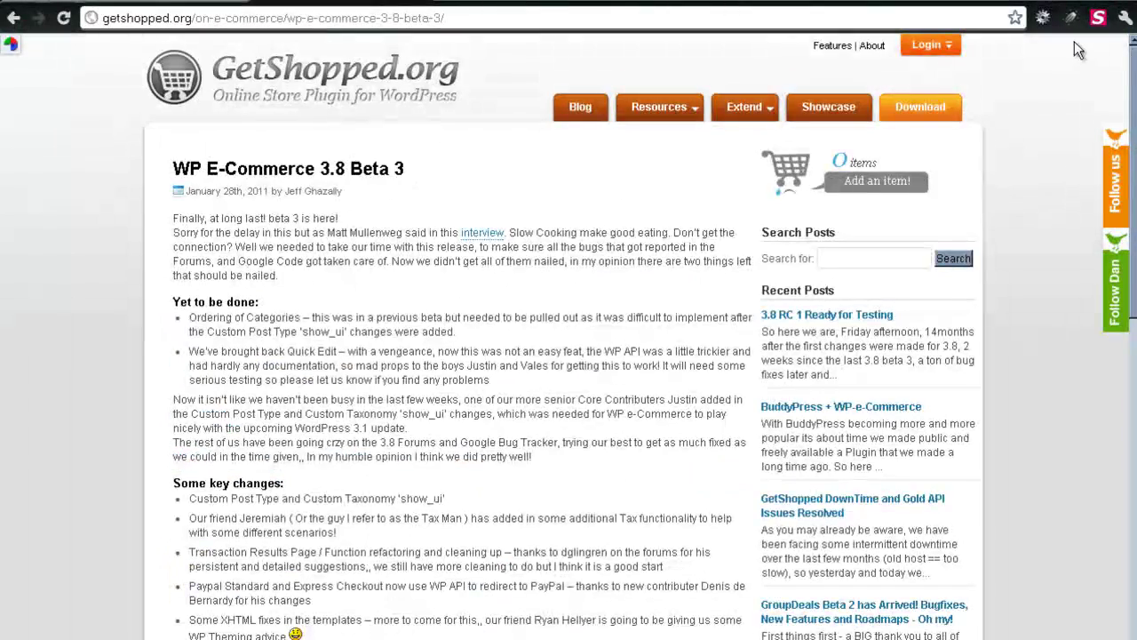
scroll(568, 355, down, 3)
scroll(568, 355, down, 2)
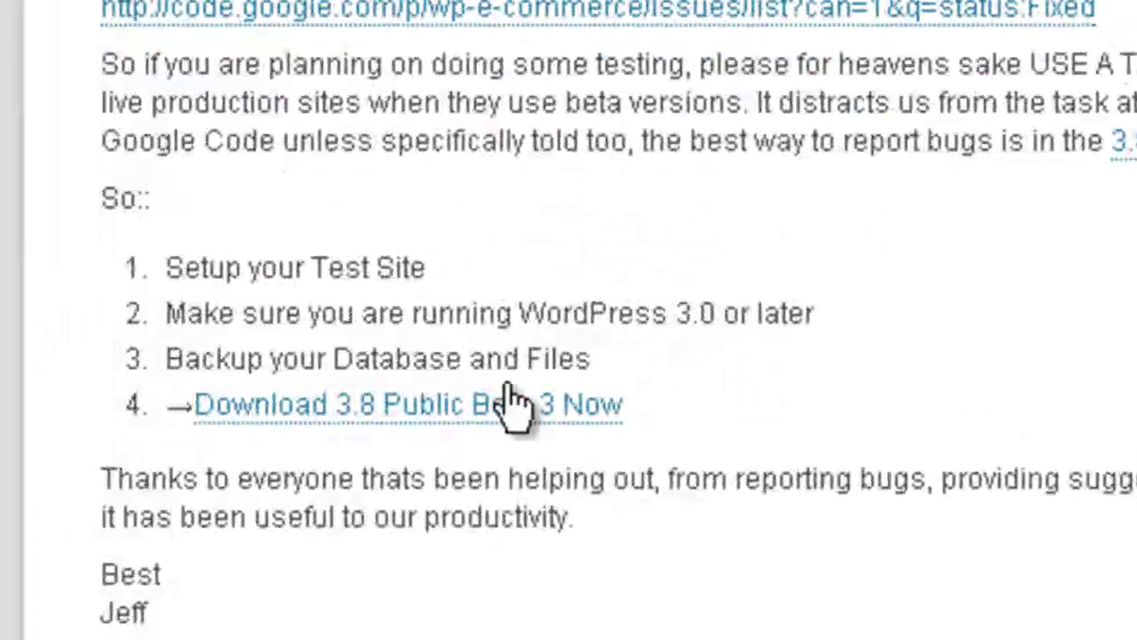
click(471, 420)
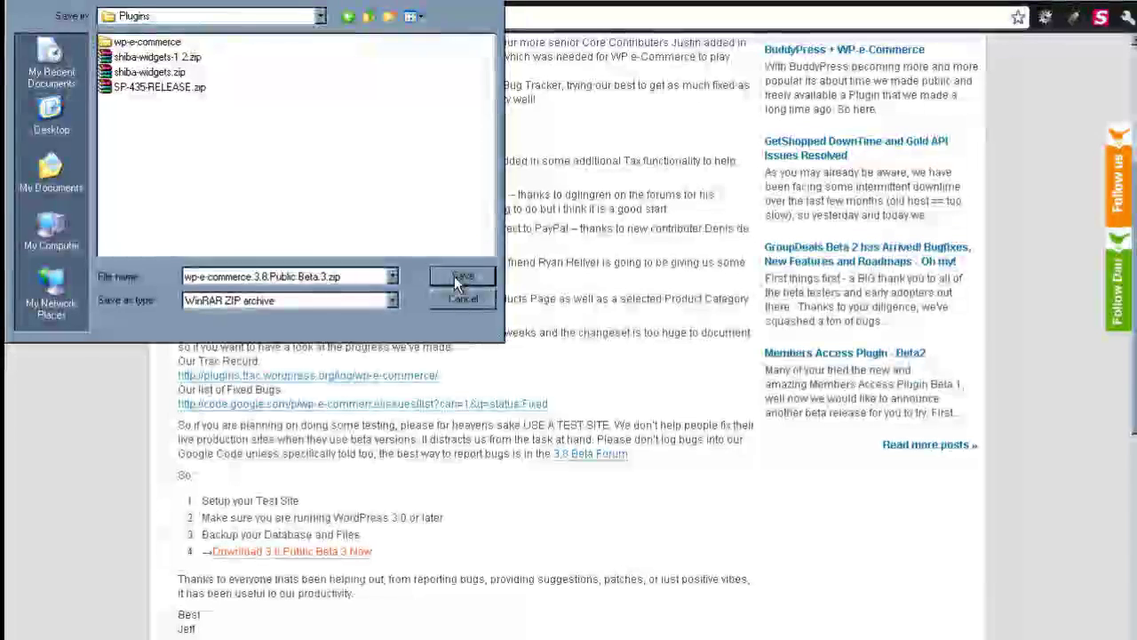
click(463, 276)
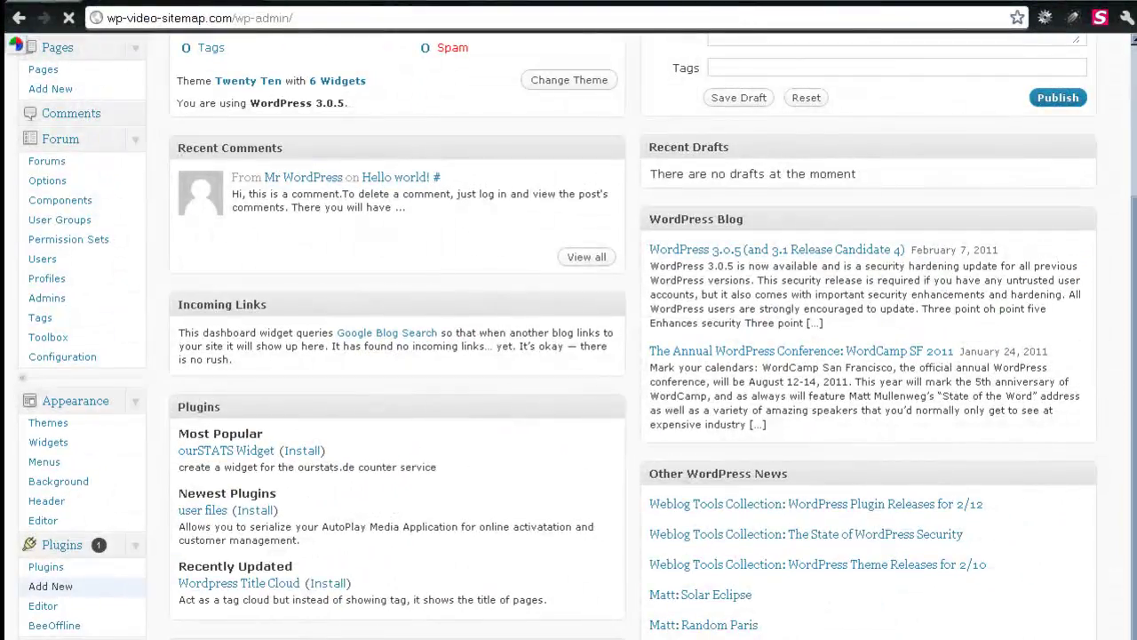
Step: Go to Plugins > Add New in the WordPress admin
click(124, 550)
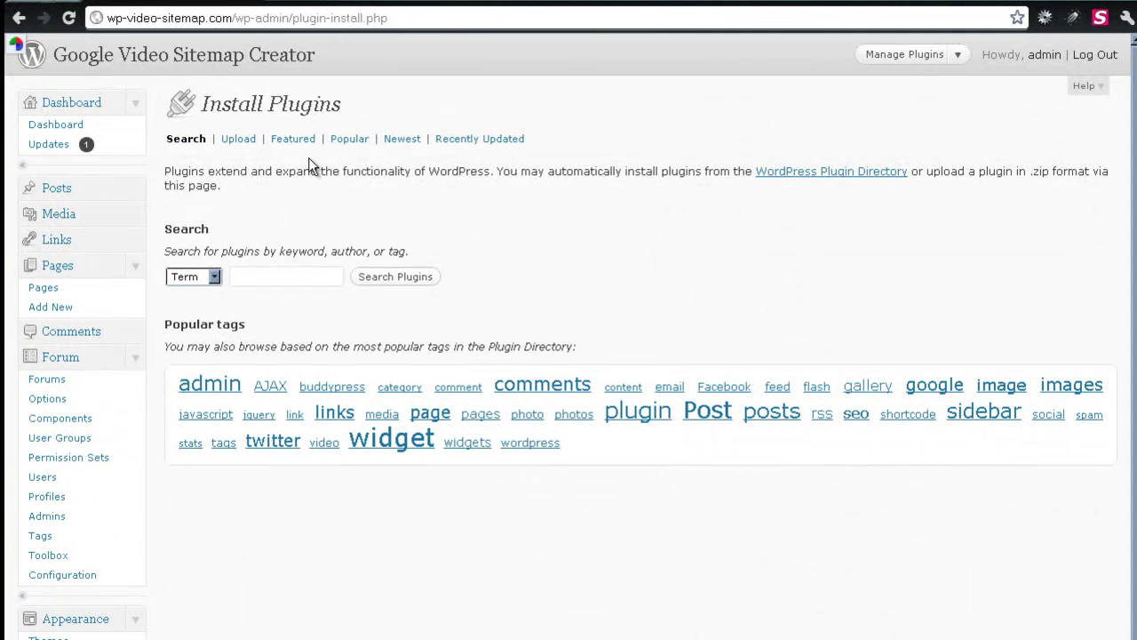
Step: Upload wp-e-commerce.3.8.Public.Beta.3.zip from Desktop > Plugins and install it
click(239, 140)
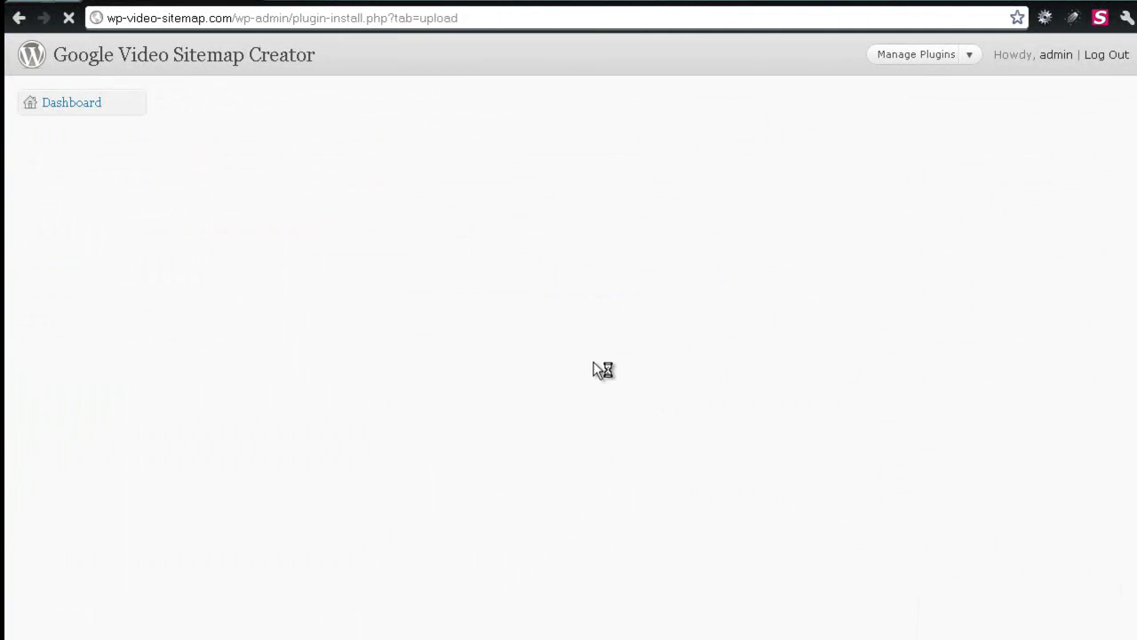
click(206, 241)
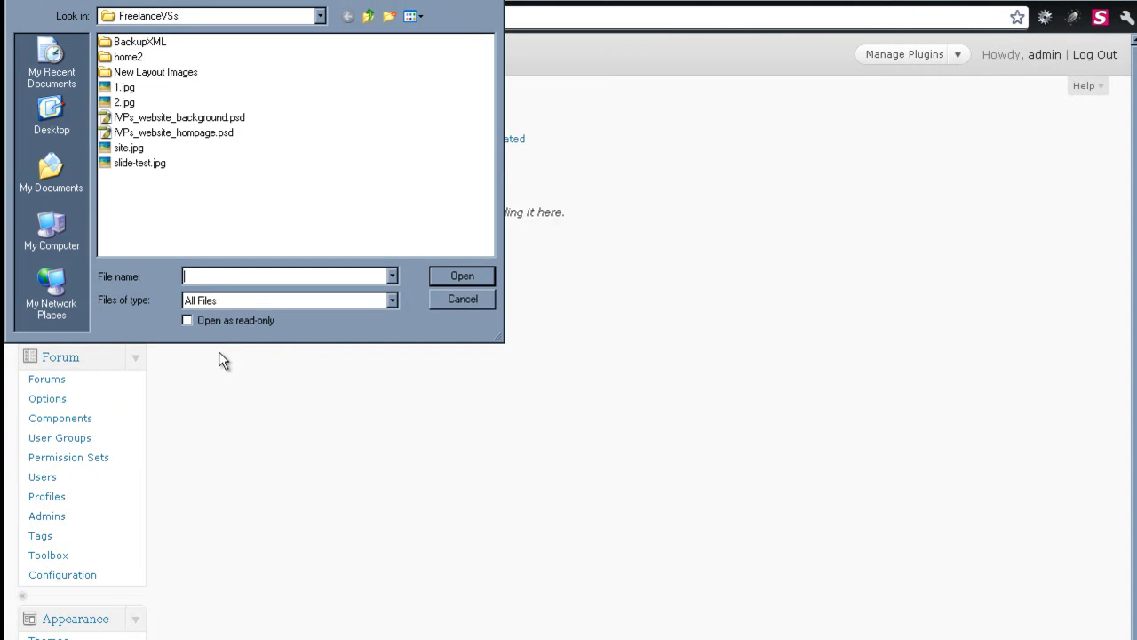
click(50, 133)
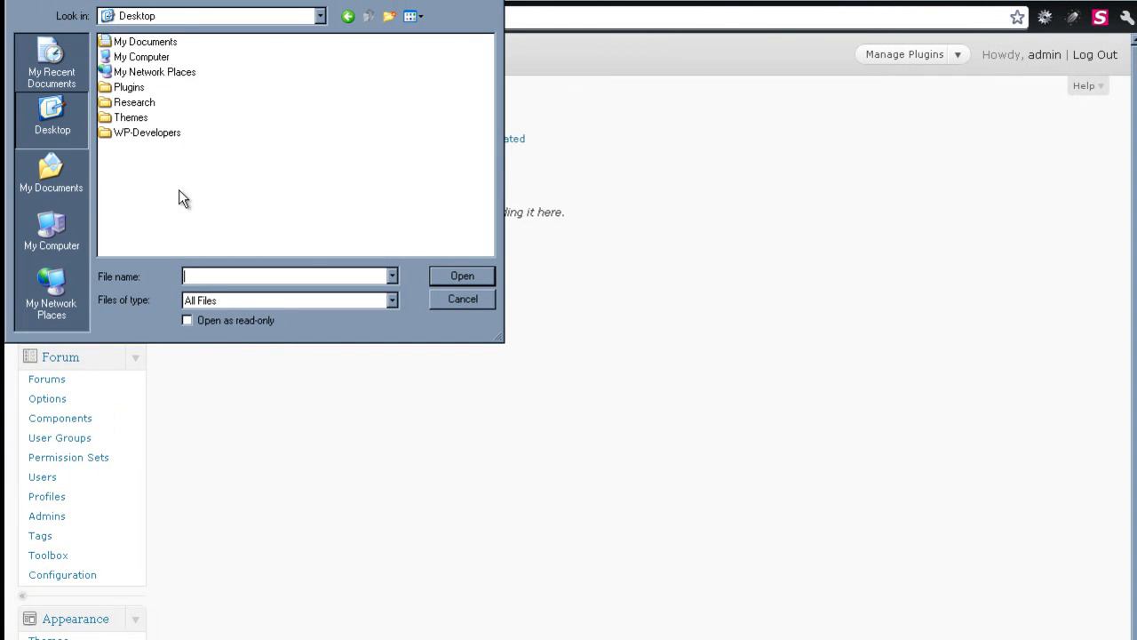
double_click(138, 130)
click(33, 113)
double_click(129, 86)
click(142, 117)
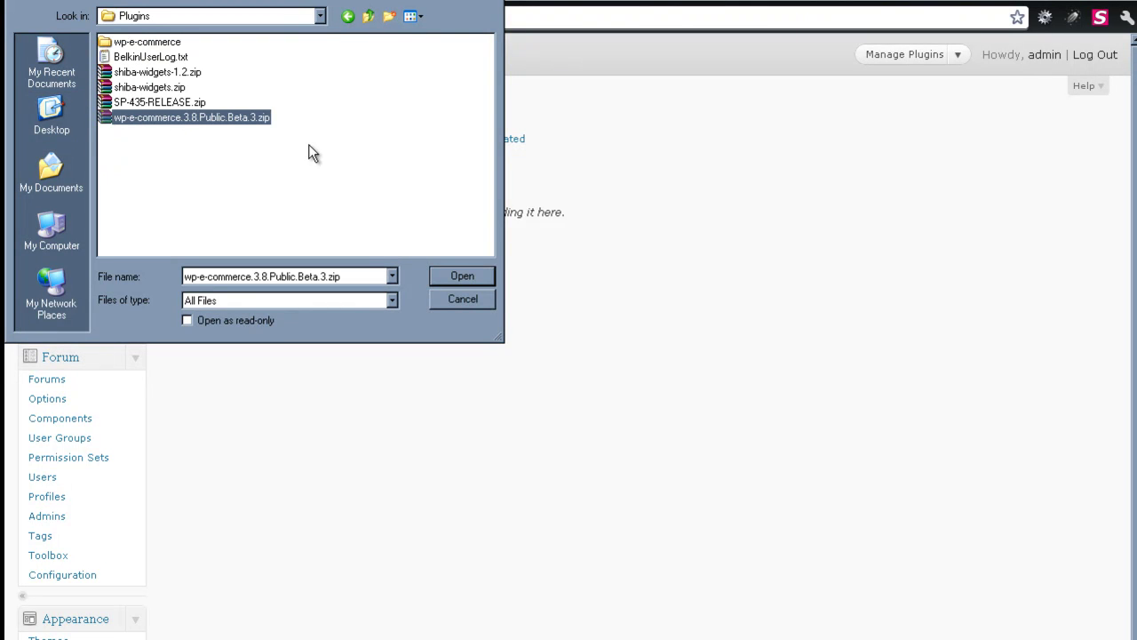
click(467, 274)
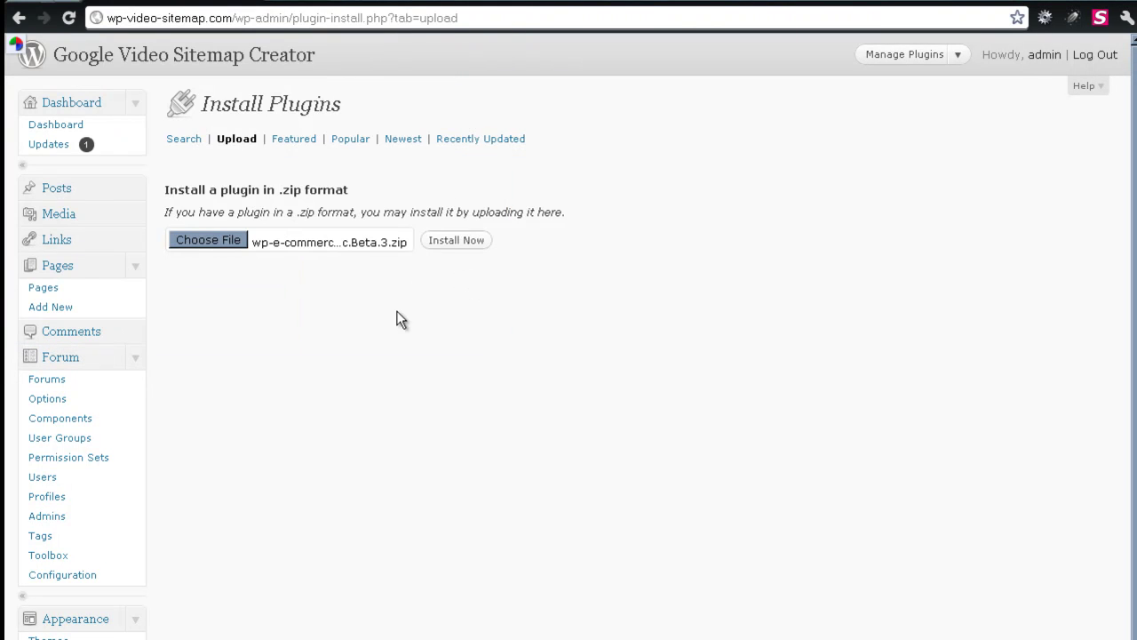
click(449, 242)
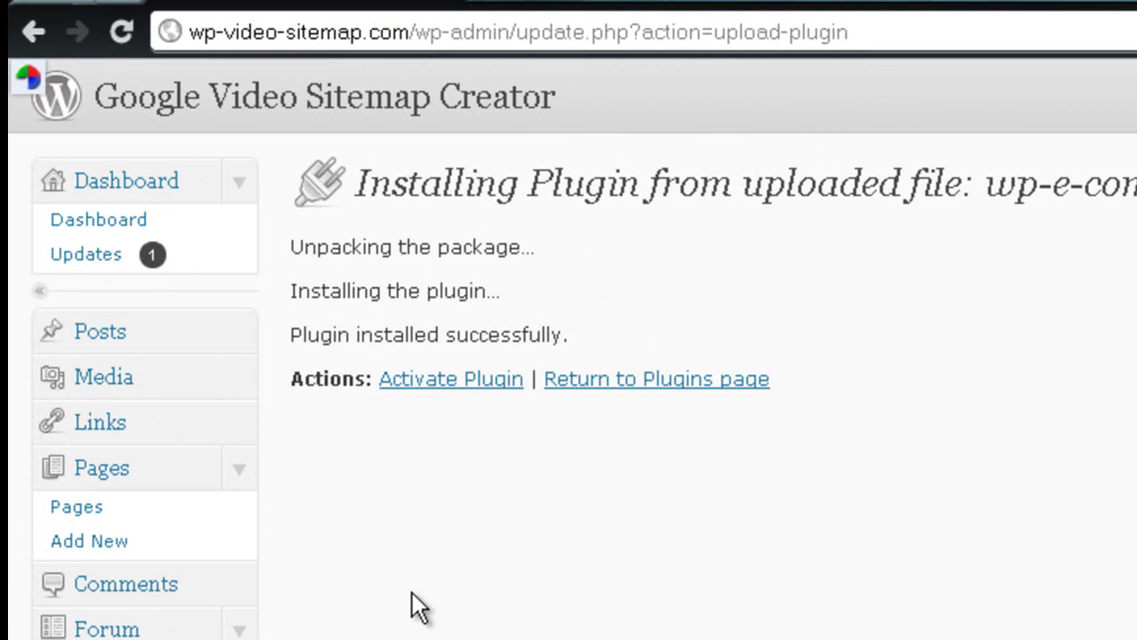
Step: Activate WP e-Commerce from the installation results page
click(450, 382)
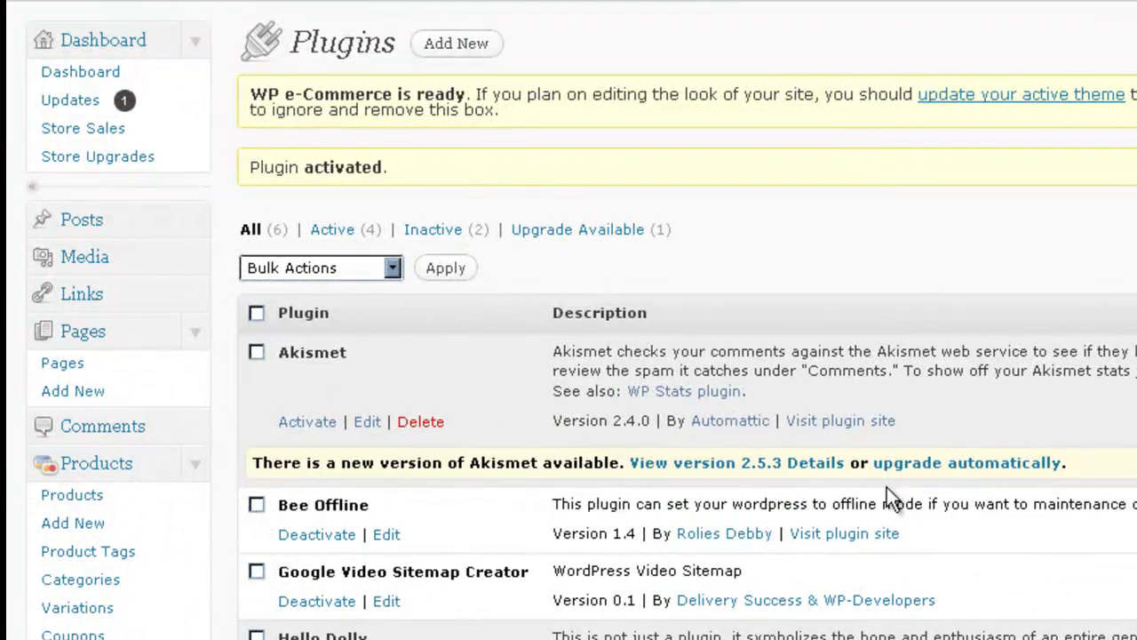
Step: Browse the new Products and Settings menus added by WP e-Commerce
scroll(756, 601, down, 5)
scroll(181, 533, down, 5)
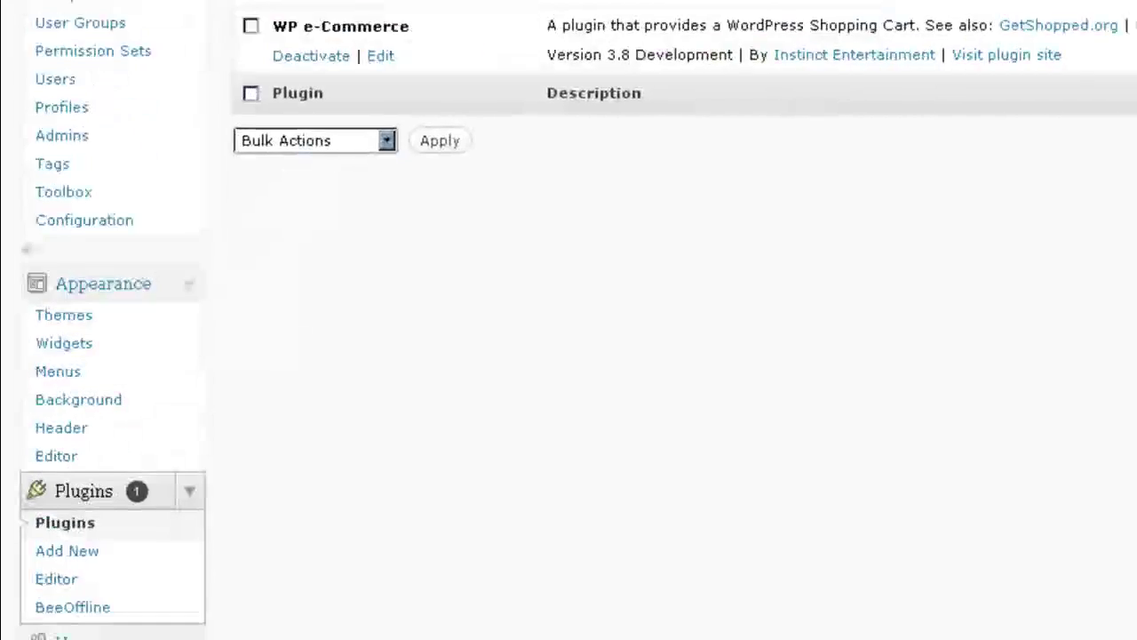
click(183, 531)
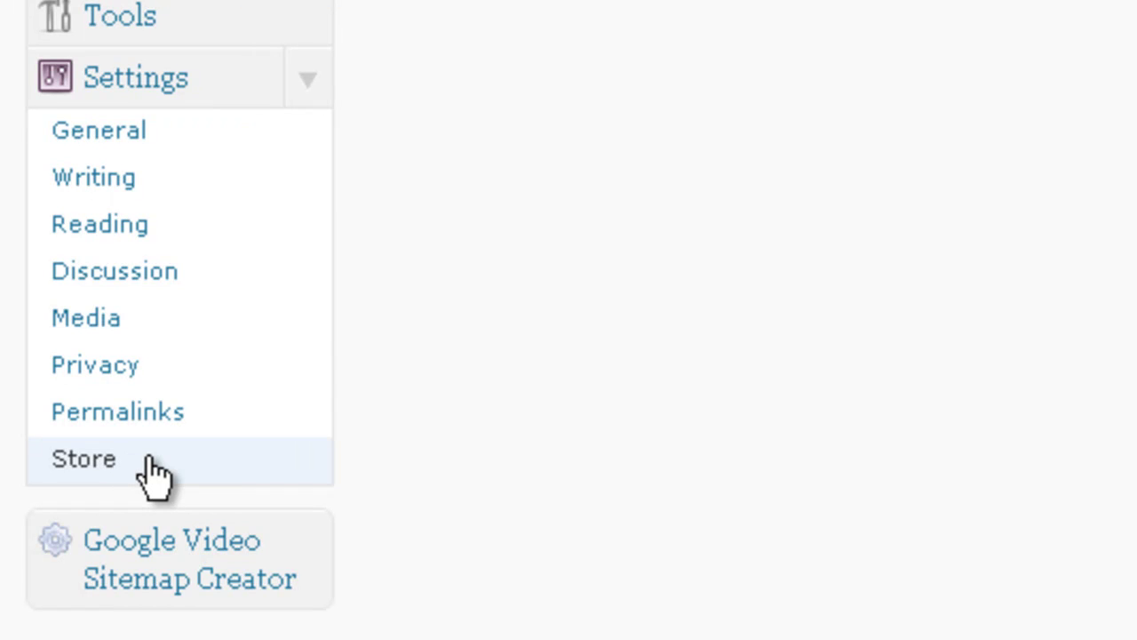
scroll(151, 473, up, 6)
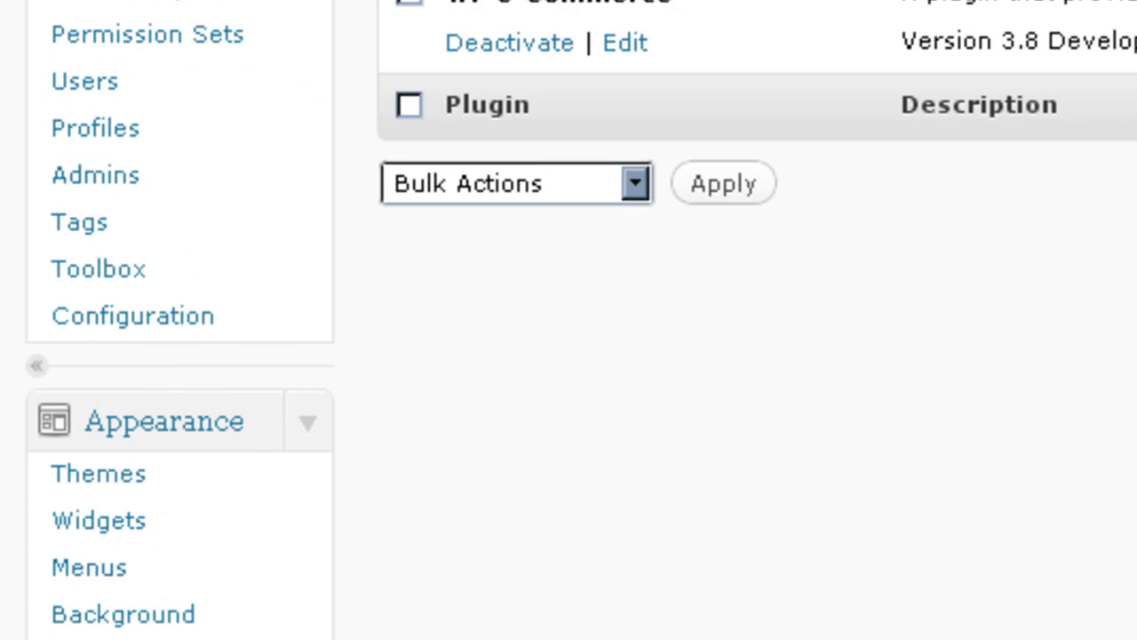
scroll(88, 363, up, 7)
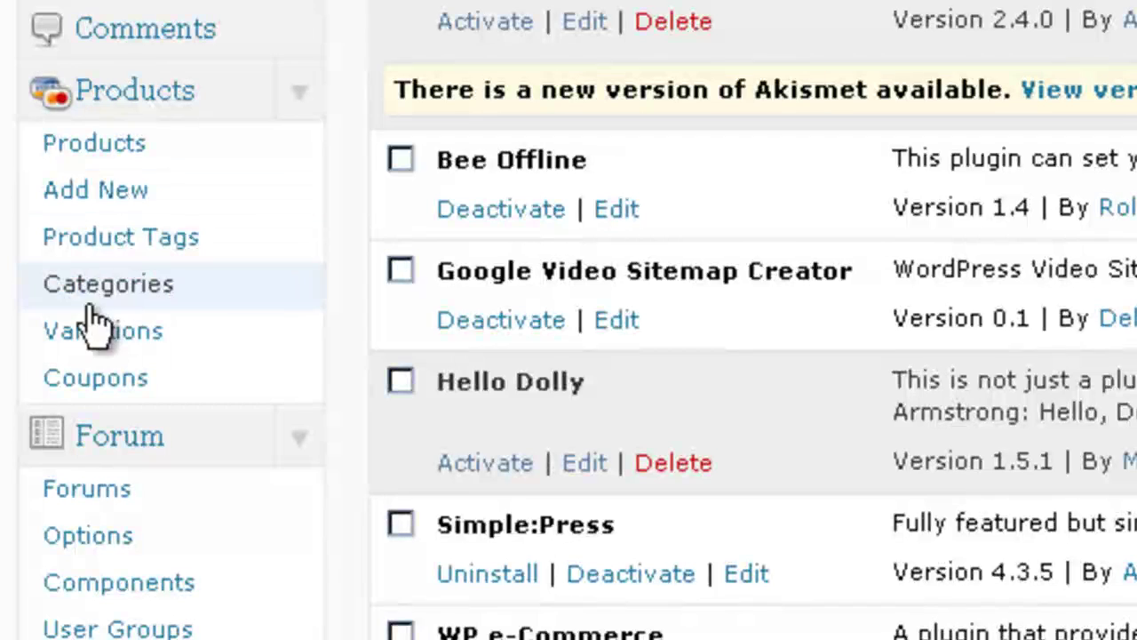
scroll(147, 294, up, 5)
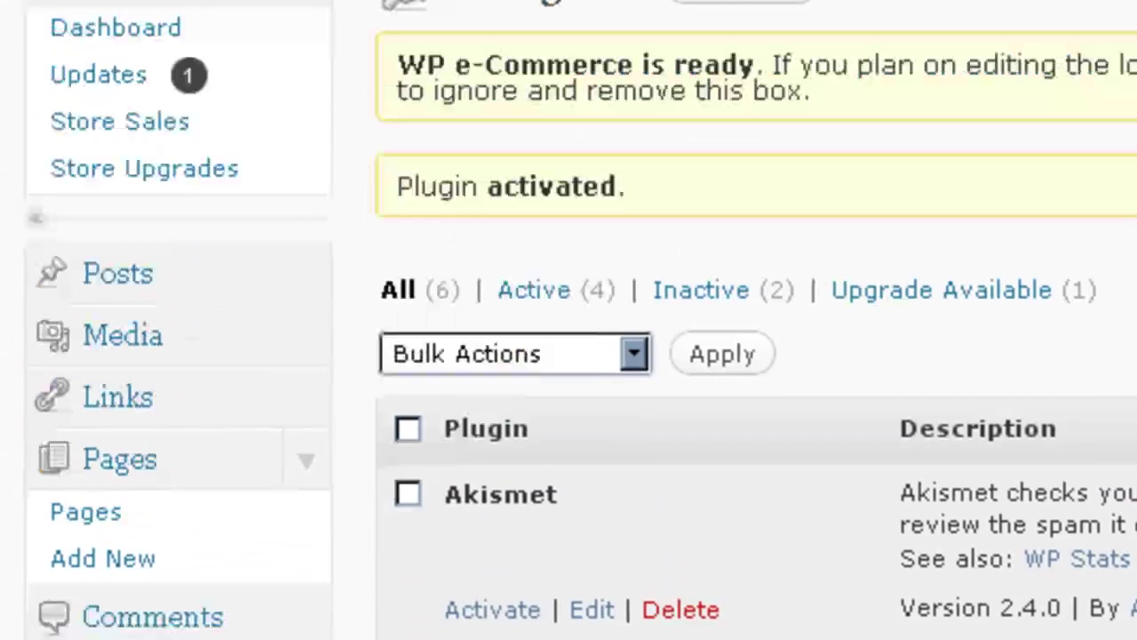
scroll(148, 477, up, 1)
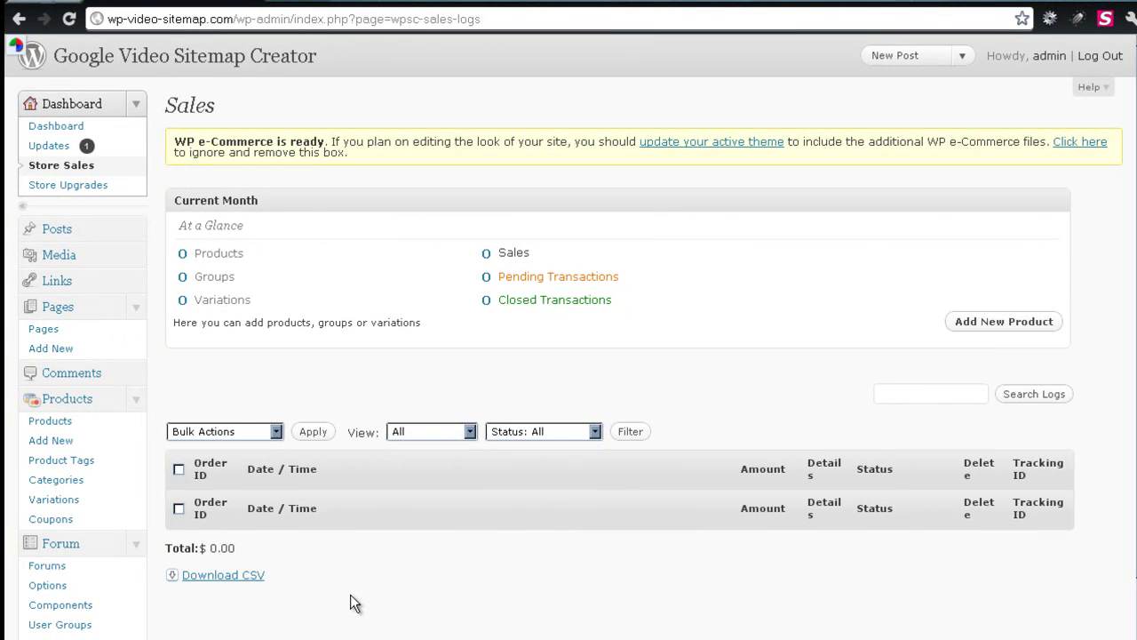
scroll(368, 621, down, 7)
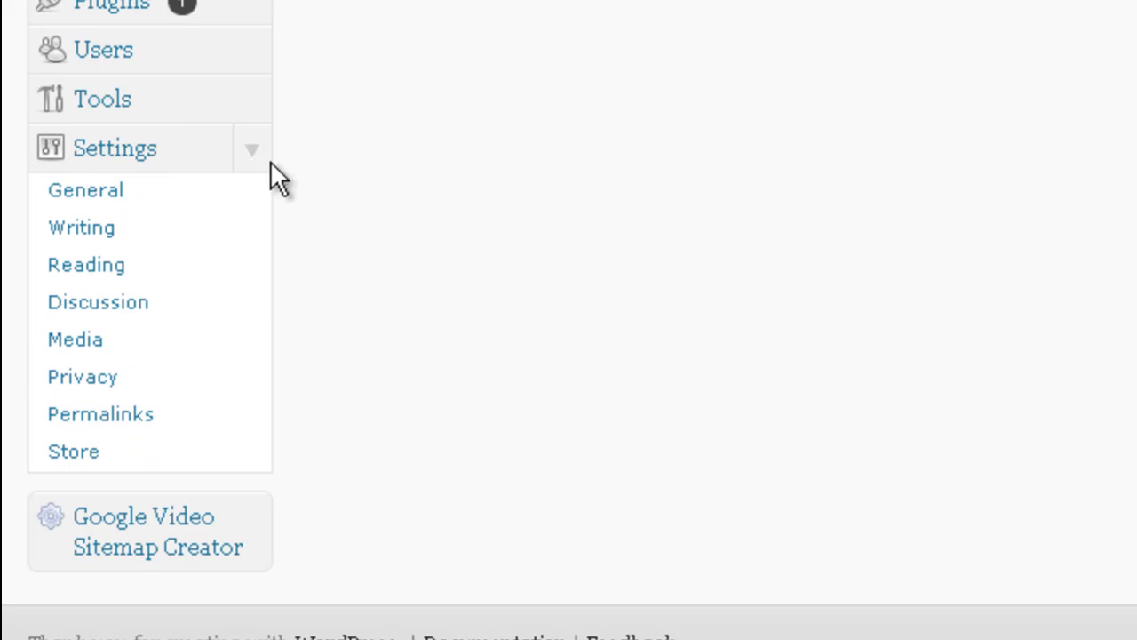
Step: In Settings > Store, choose USA as base country and Ohio as base state
click(101, 458)
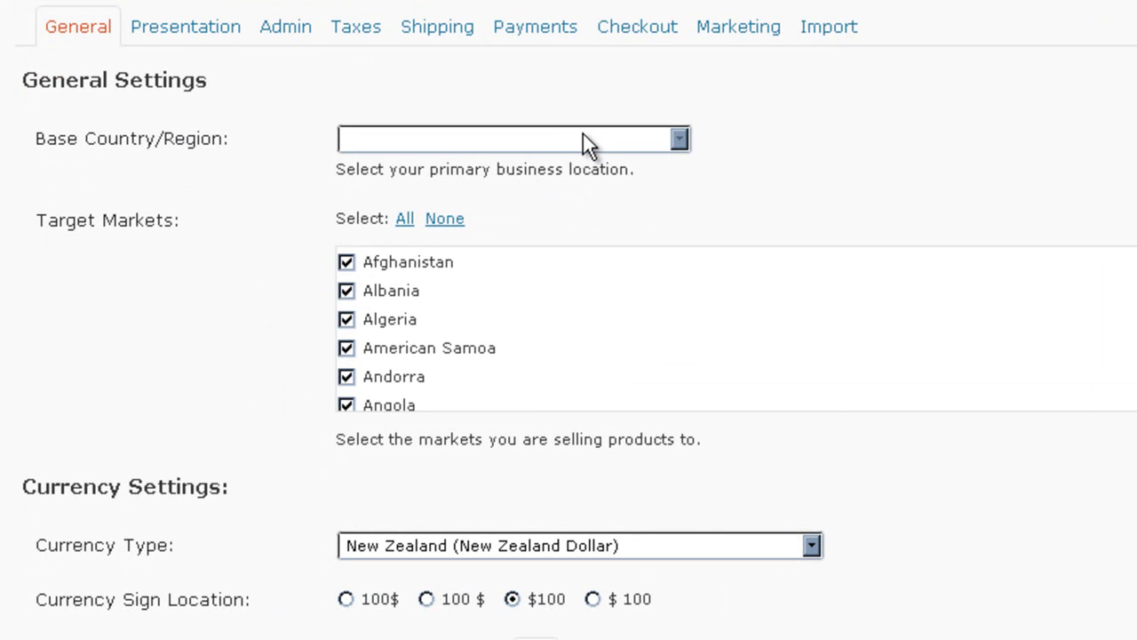
click(583, 136)
scroll(683, 245, down, 5)
drag(685, 208, 673, 478)
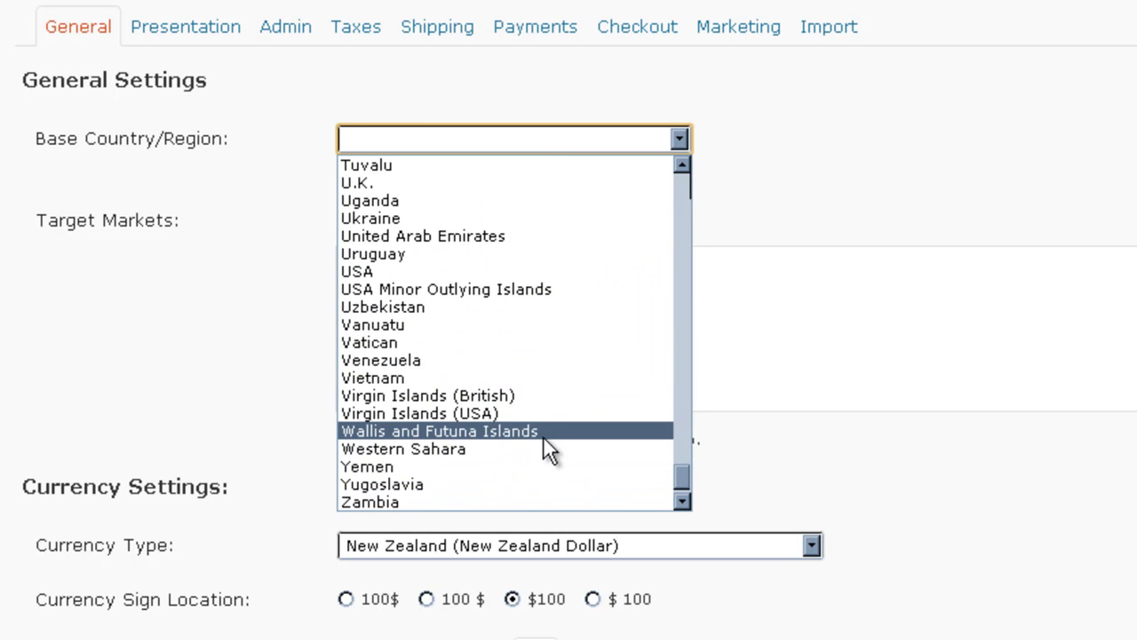
click(525, 272)
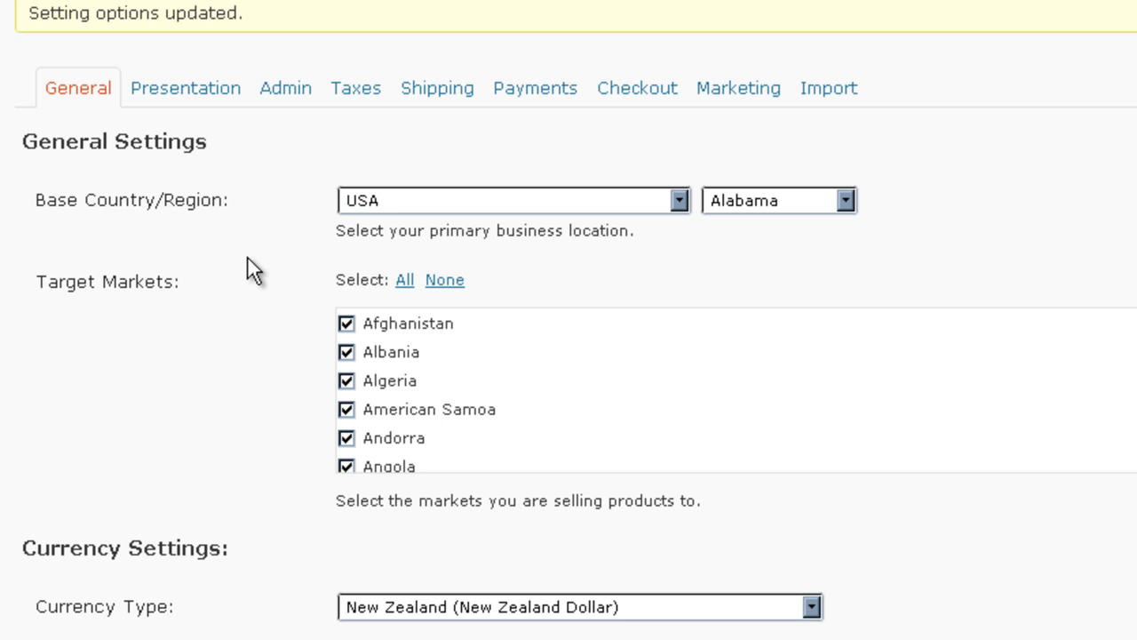
click(818, 202)
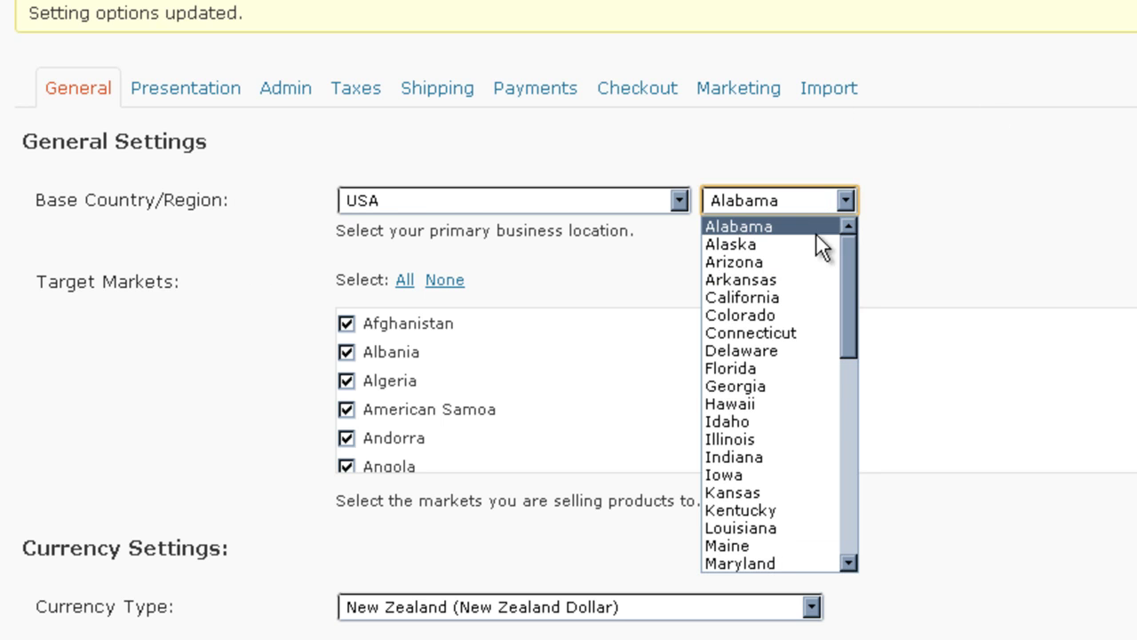
scroll(804, 427, down, 8)
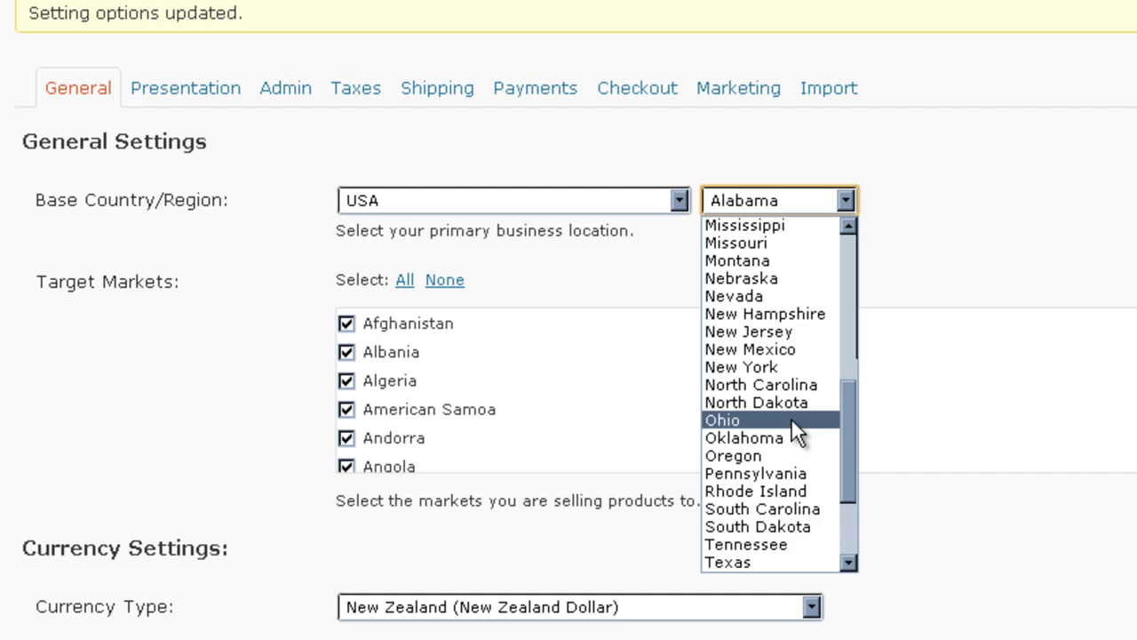
click(791, 419)
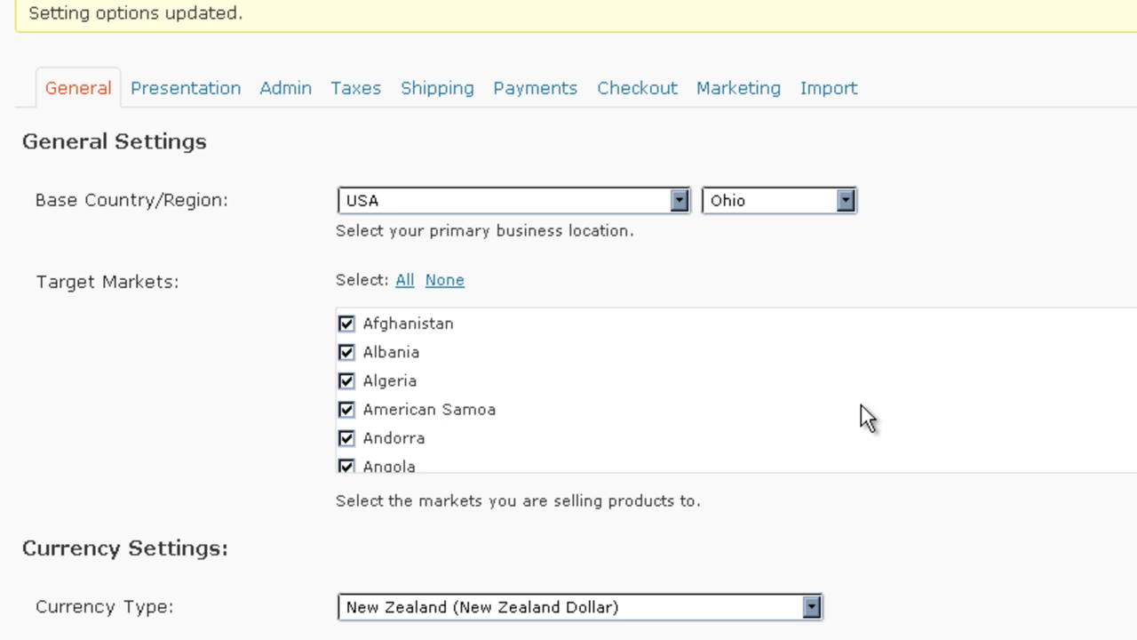
Step: Switch Currency Type to USA (US Dollar), keep the $100 sign location, and update
scroll(738, 390, down, 20)
scroll(192, 377, down, 3)
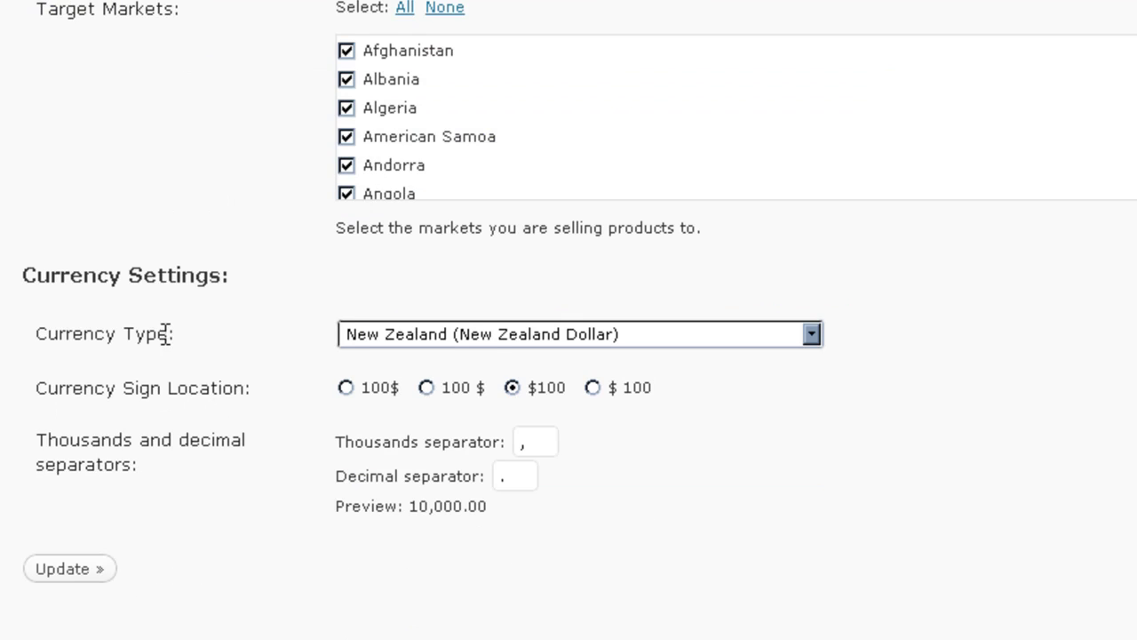
click(483, 342)
scroll(641, 359, down, 10)
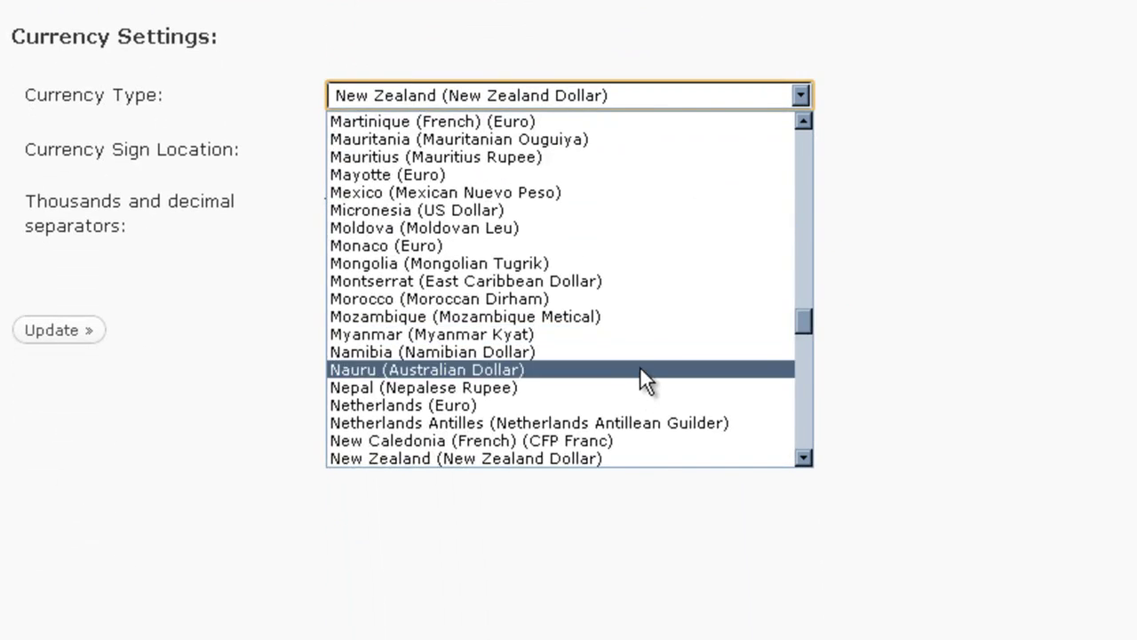
scroll(643, 364, down, 18)
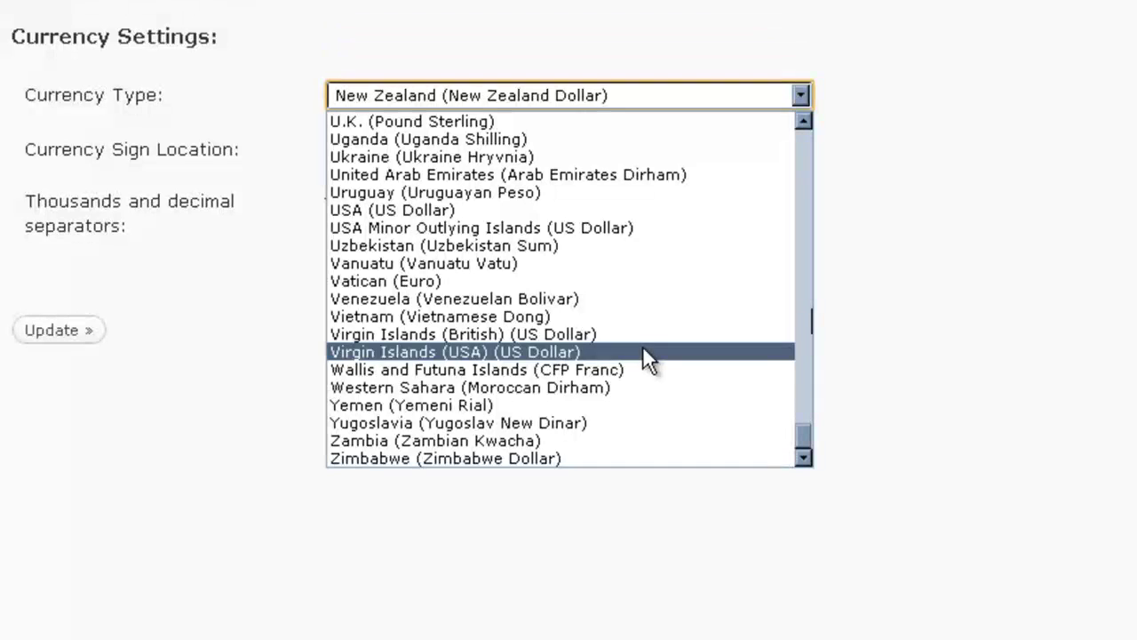
click(629, 211)
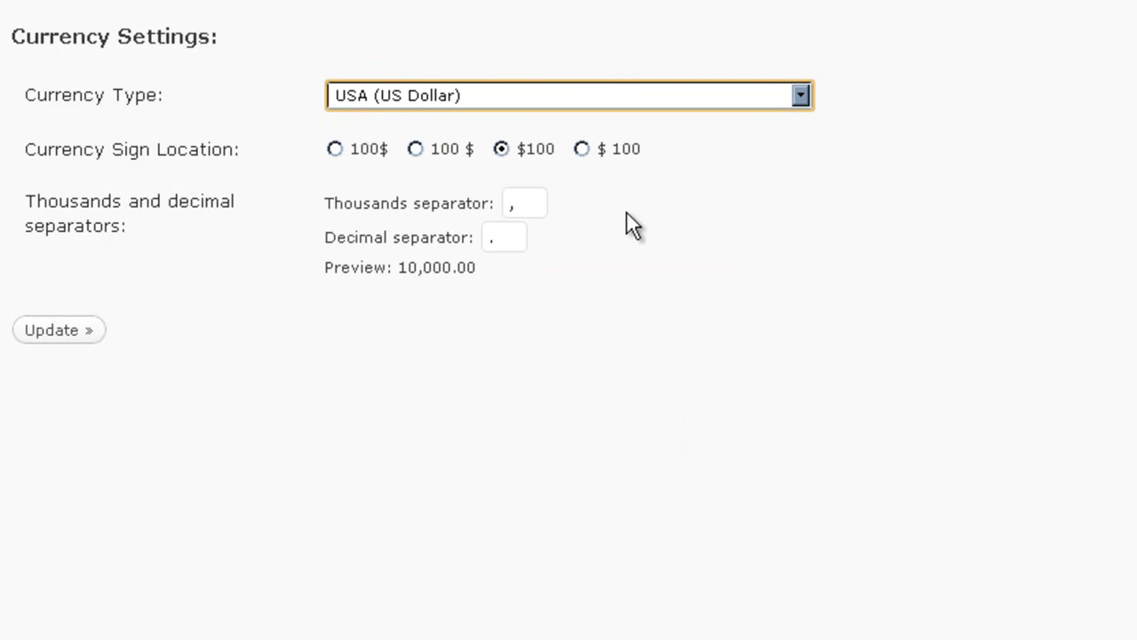
click(710, 398)
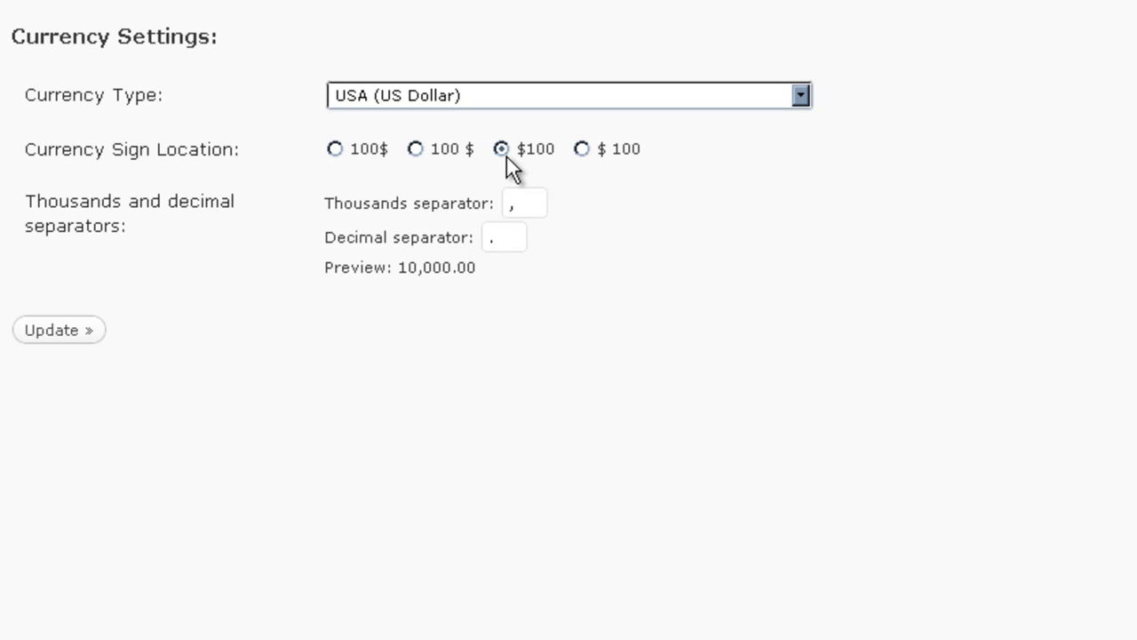
click(530, 153)
click(44, 331)
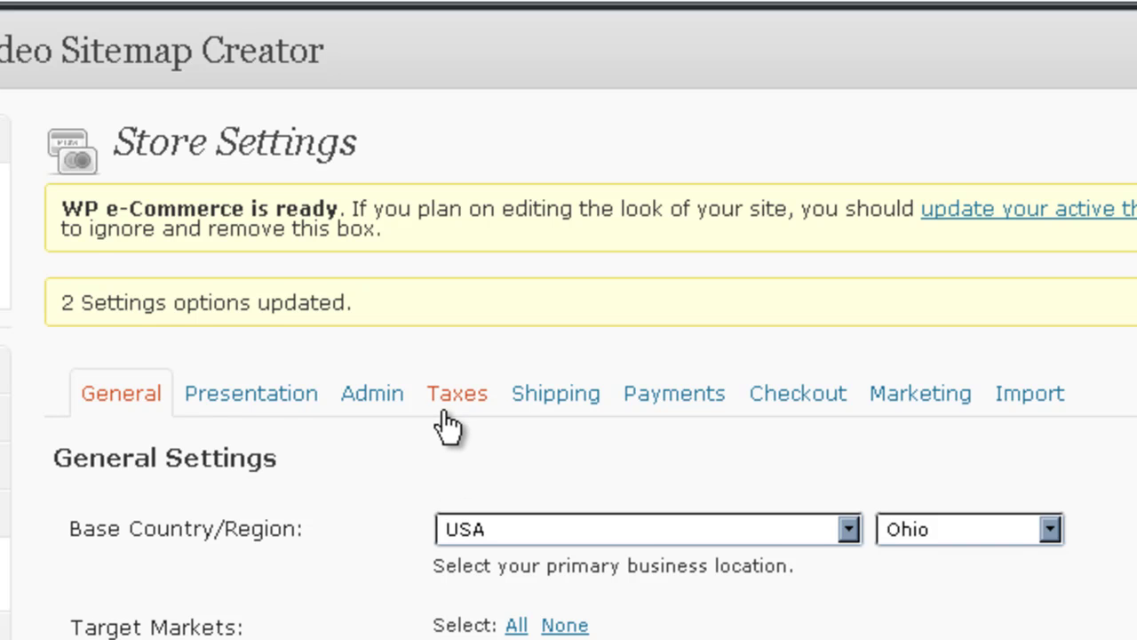
Step: Review the Taxes tab options, leaving 'Turn tax on' unchecked
click(457, 394)
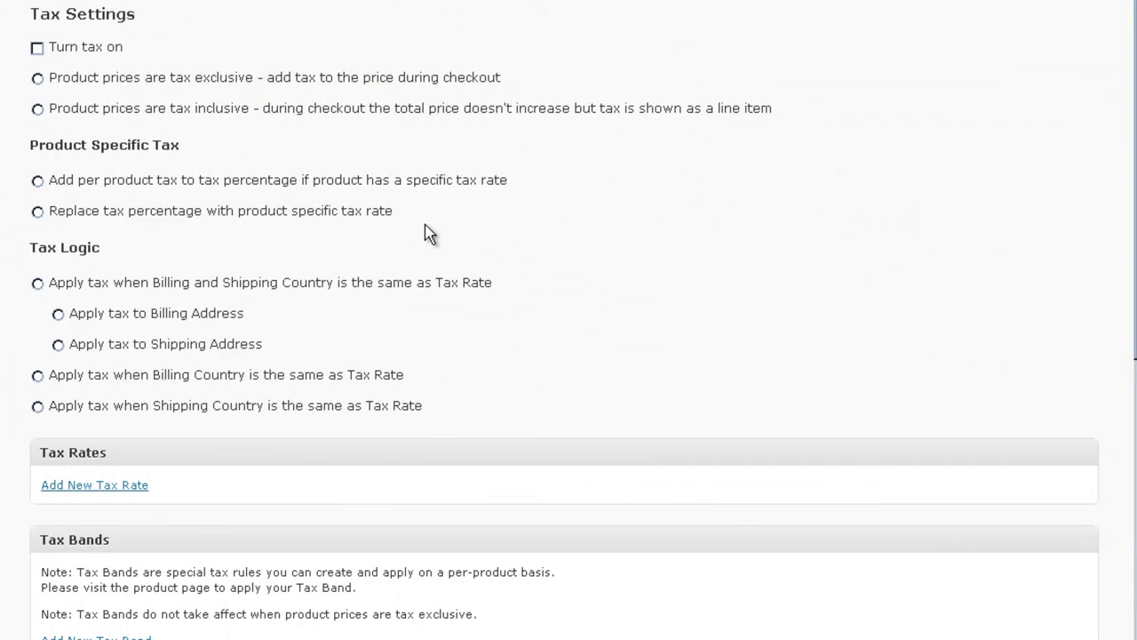
scroll(346, 204, down, 5)
scroll(347, 207, up, 5)
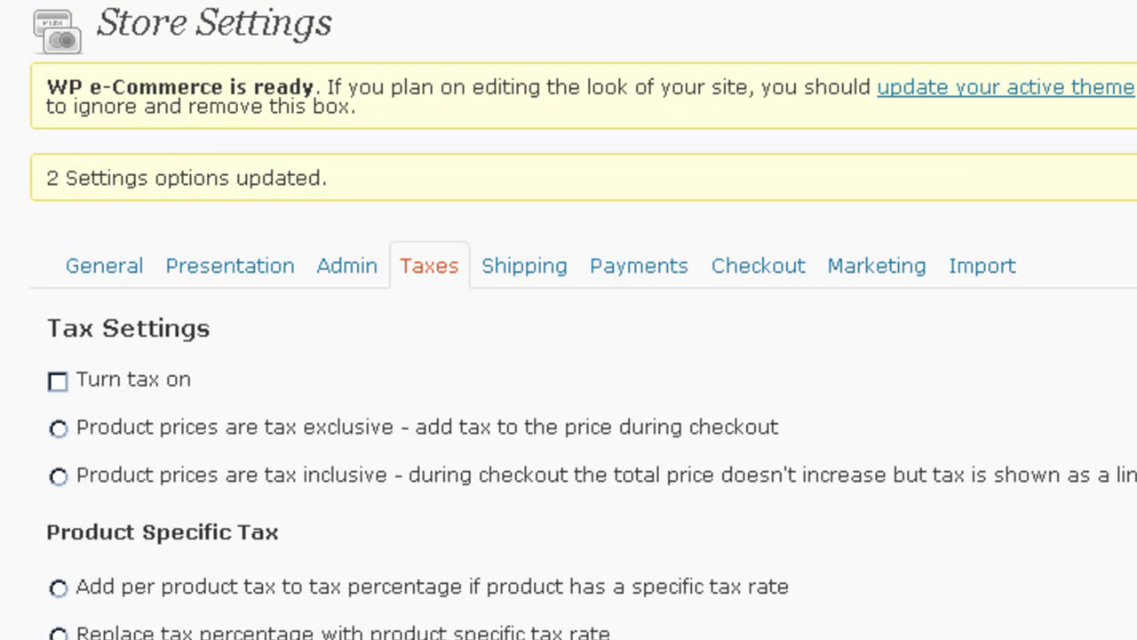
Step: Replace Test Gateway with PayPal Payments Standard 2.0 and Google Checkout, save, and edit PayPal Standard
click(659, 271)
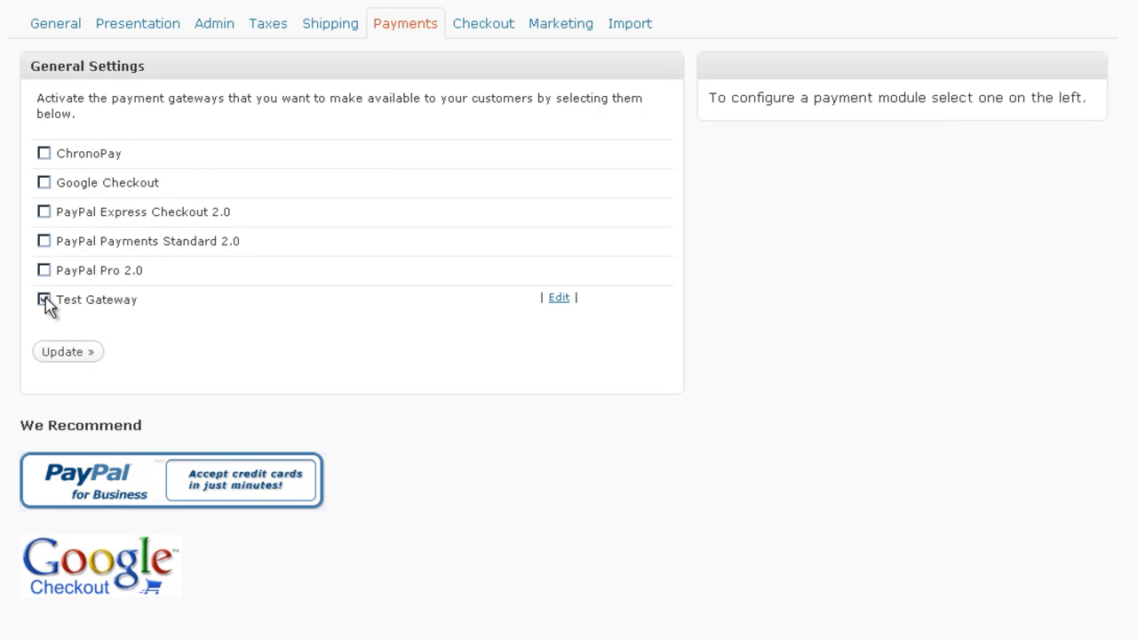
click(43, 299)
click(43, 242)
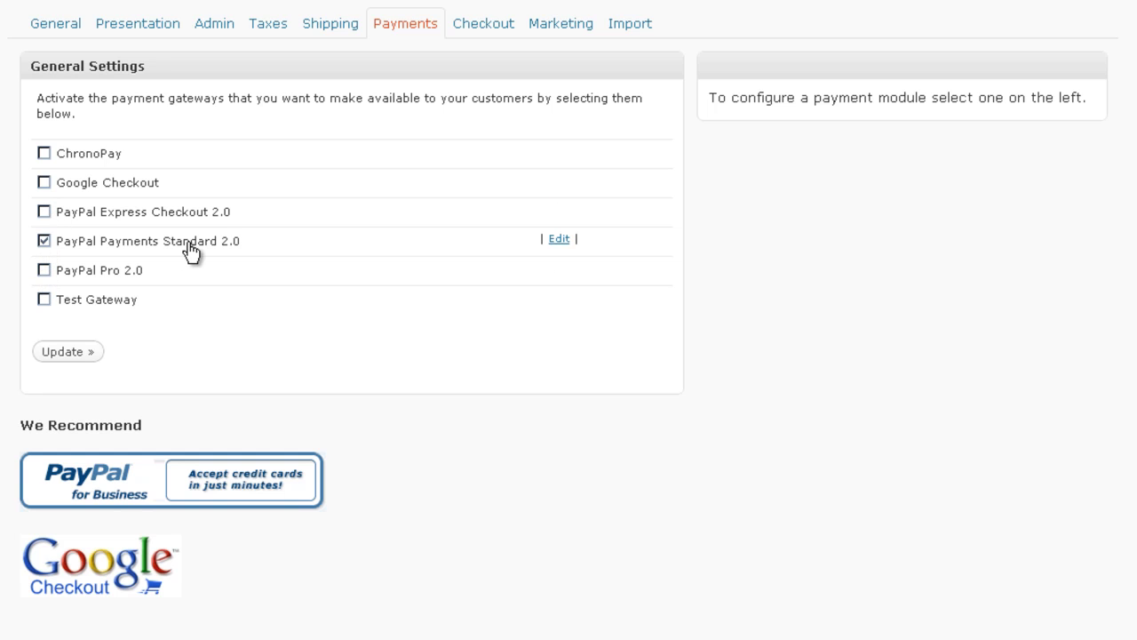
click(44, 182)
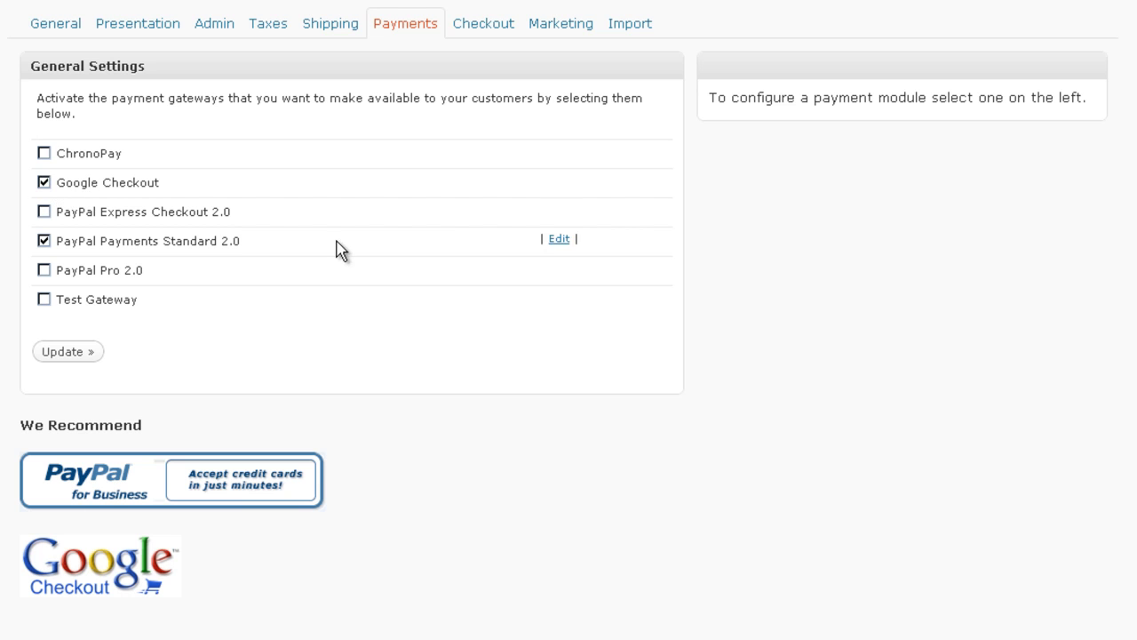
click(69, 351)
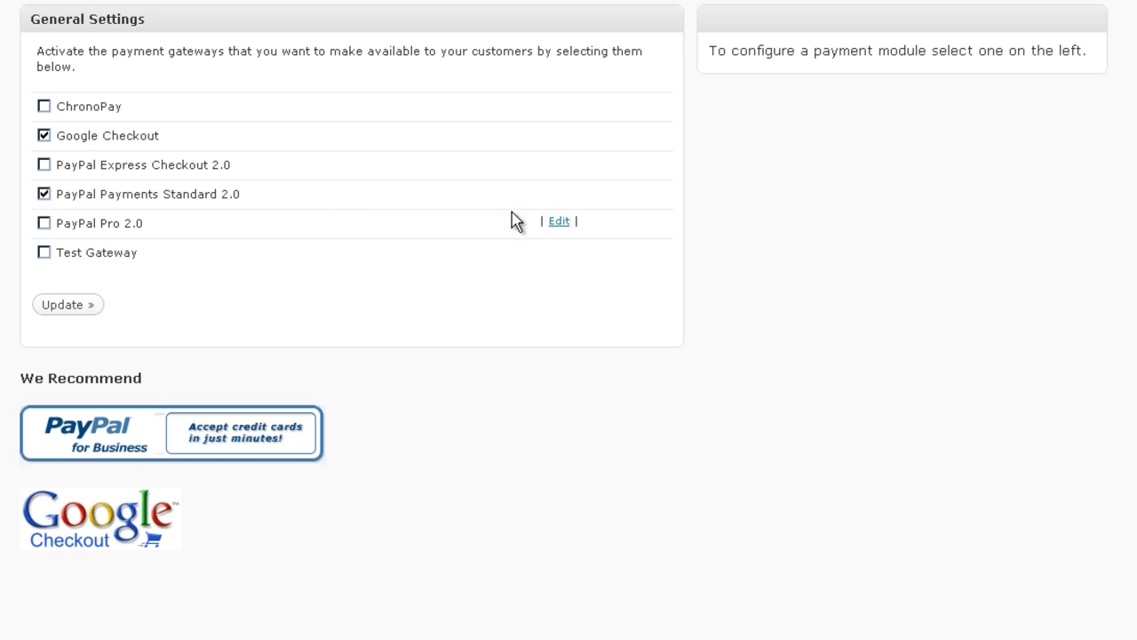
click(555, 196)
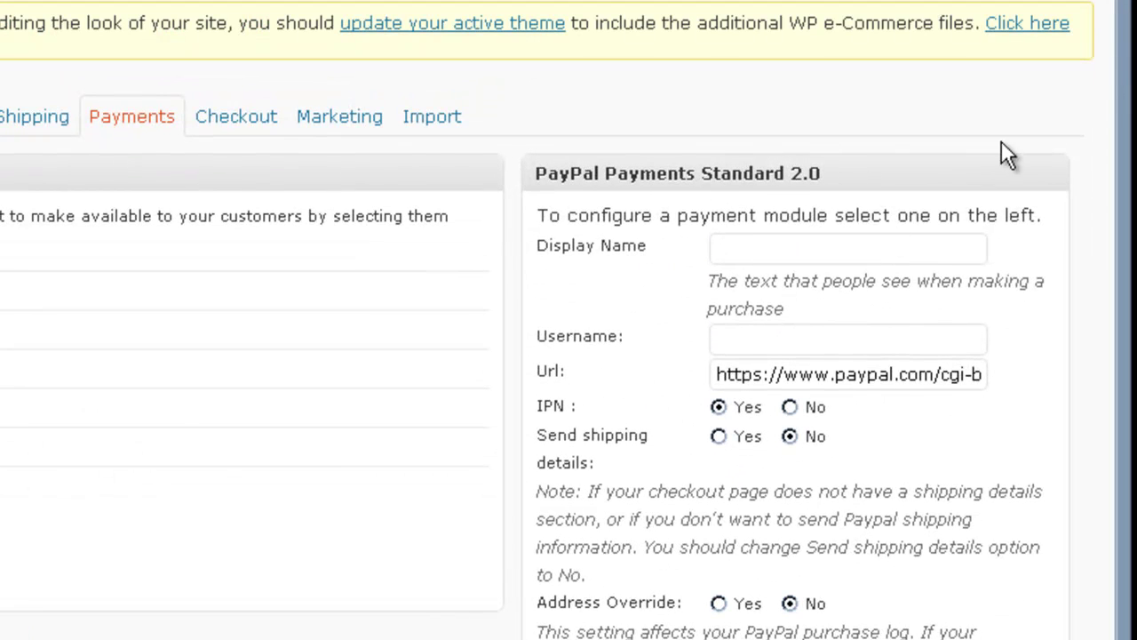
Step: Enter 'Pay with PayPal' as the Display Name and the PayPal account e-mail as Username
click(762, 246)
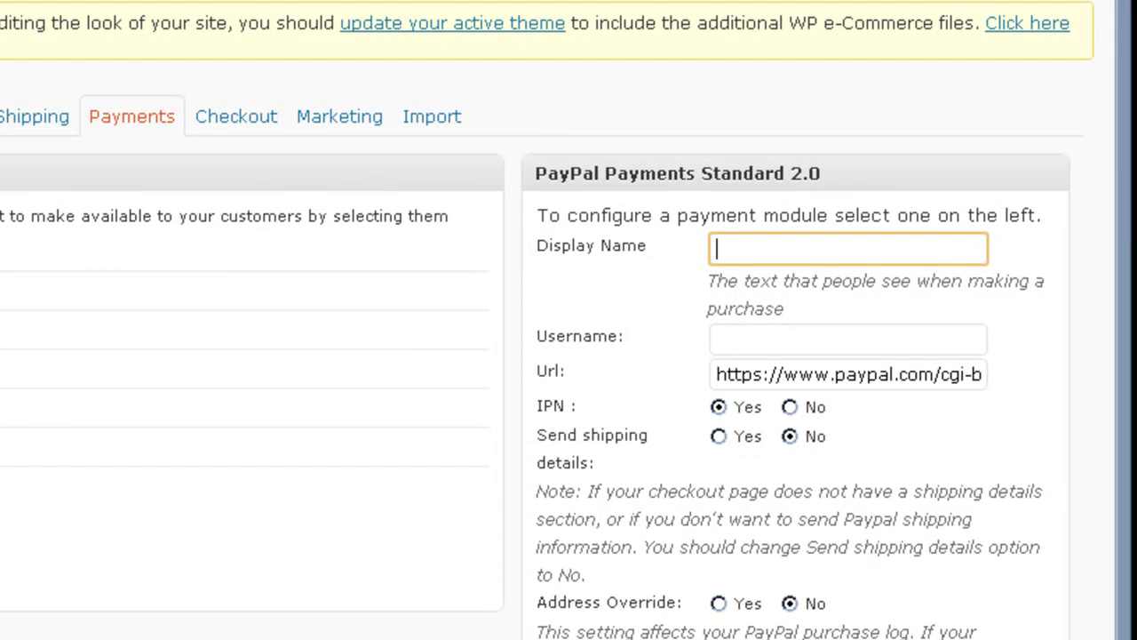
text(Pay with Pa)
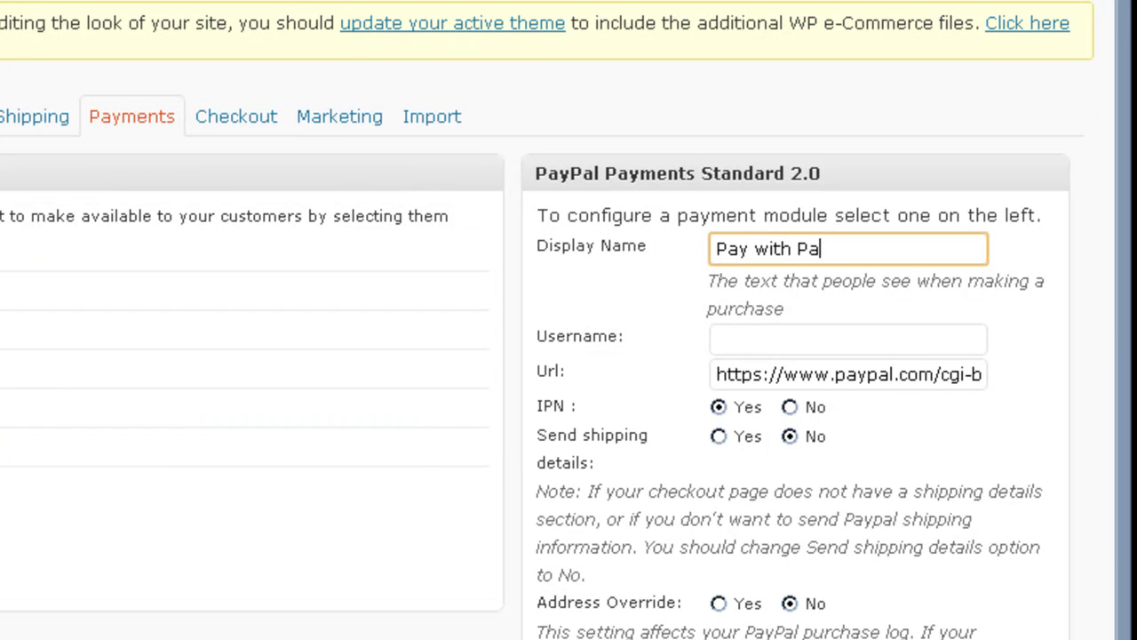
text(yPal)
click(759, 342)
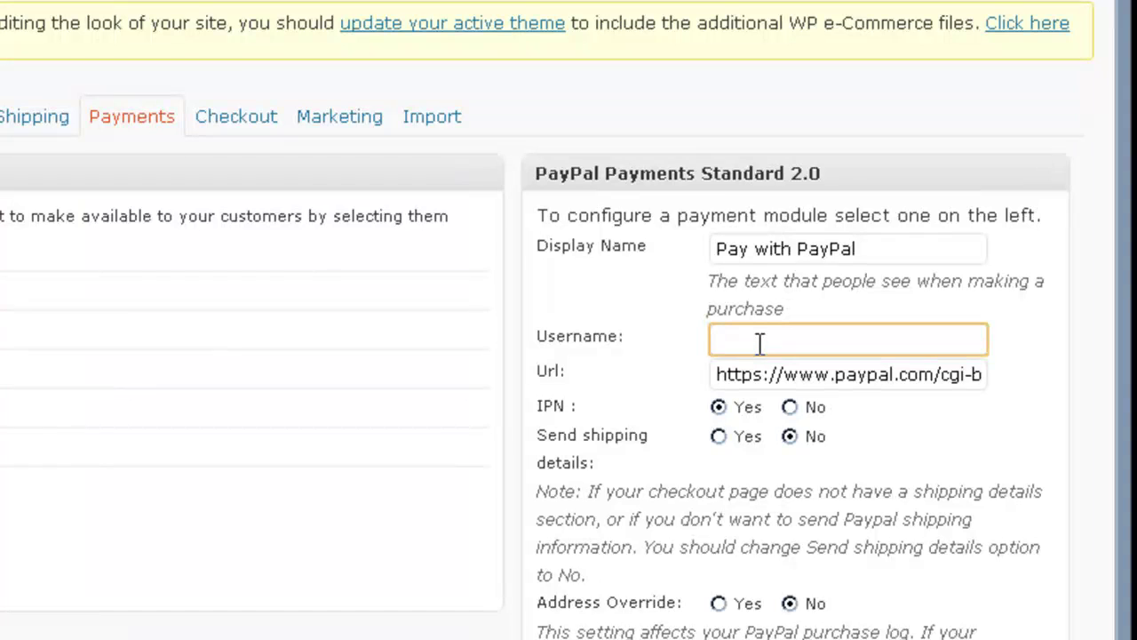
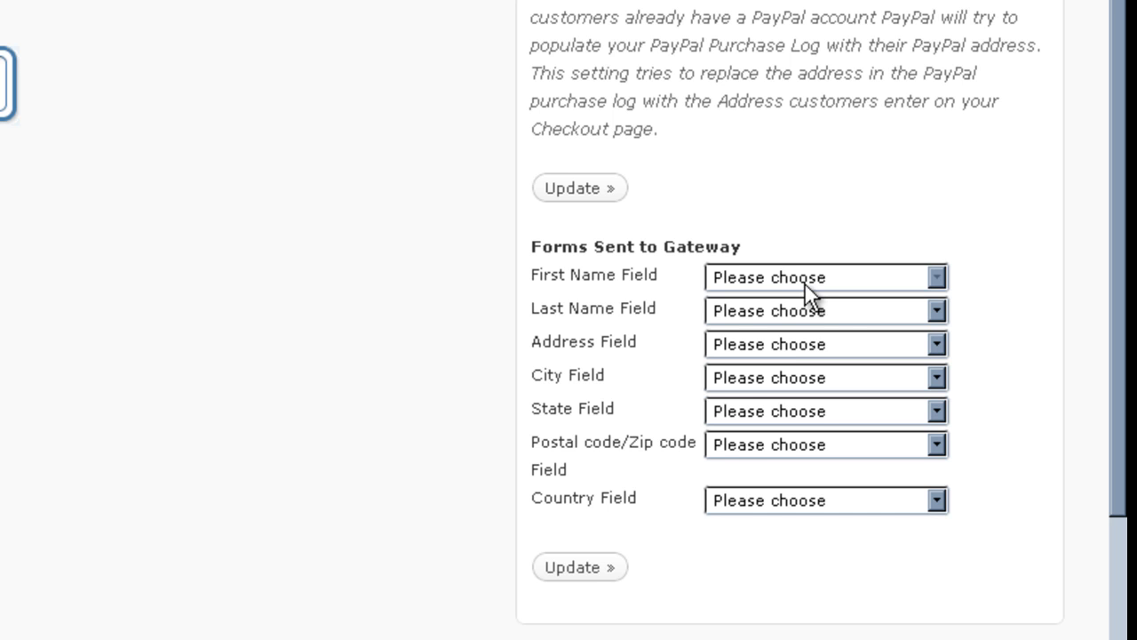
Step: Map the gateway's First Name, Last Name and Address fields to First Name, Last Name and Address
click(806, 283)
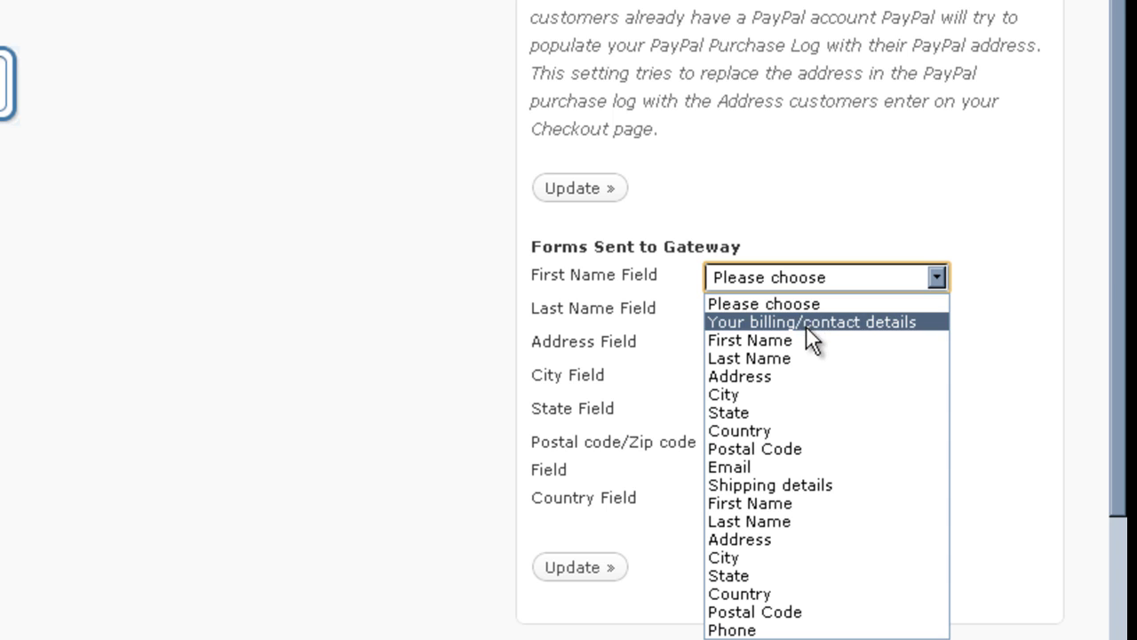
click(806, 338)
click(800, 308)
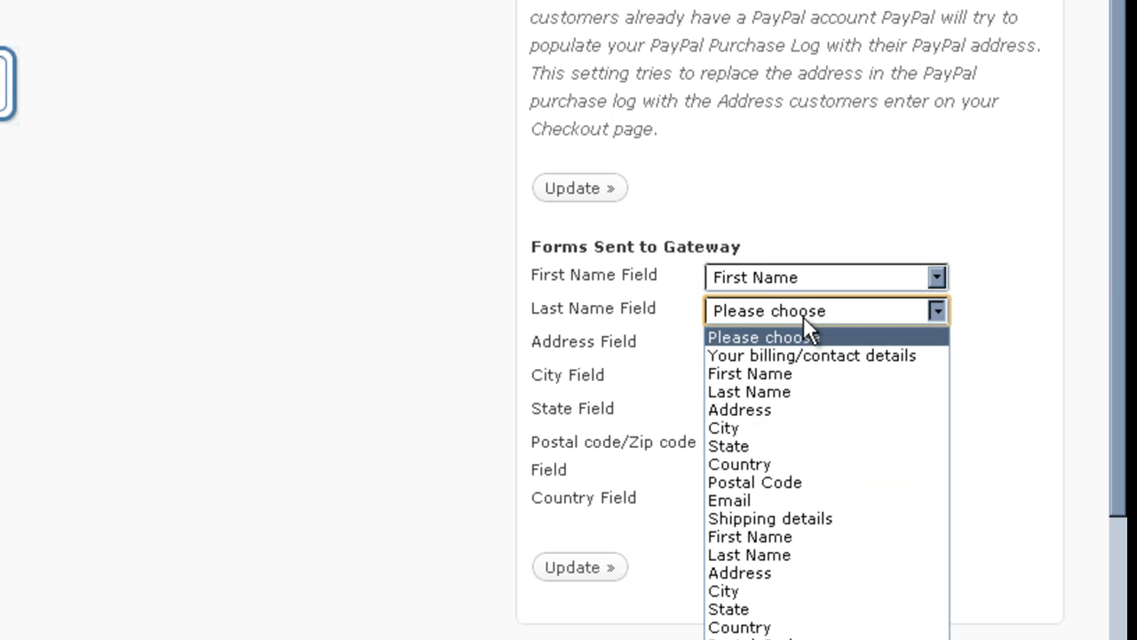
click(771, 391)
scroll(771, 382, down, 1)
scroll(775, 266, down, 3)
click(775, 201)
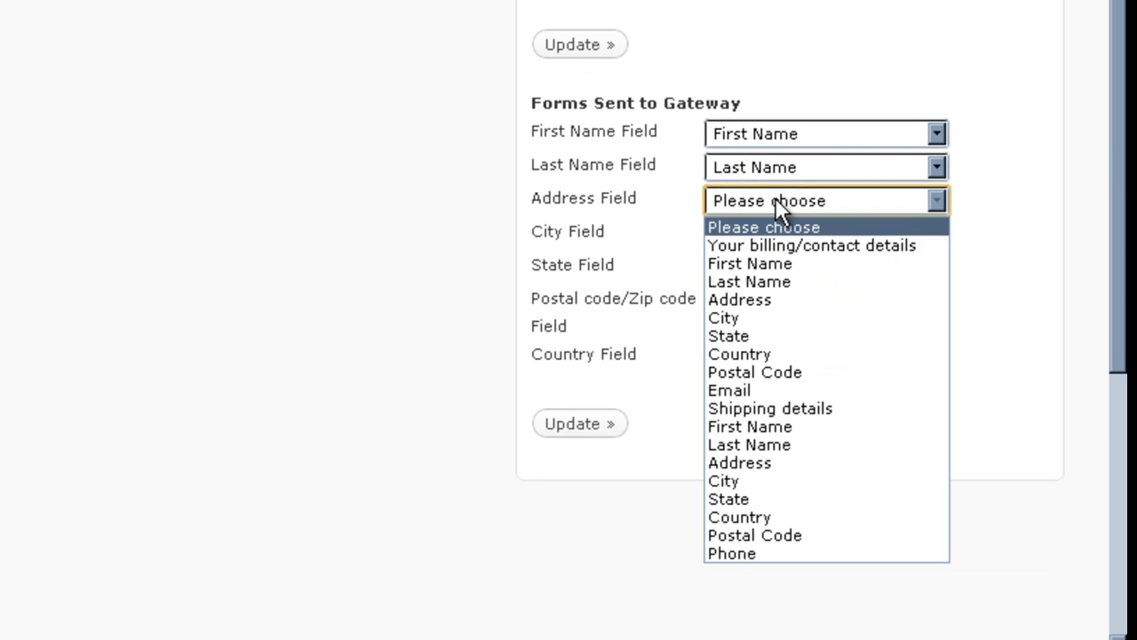
click(753, 302)
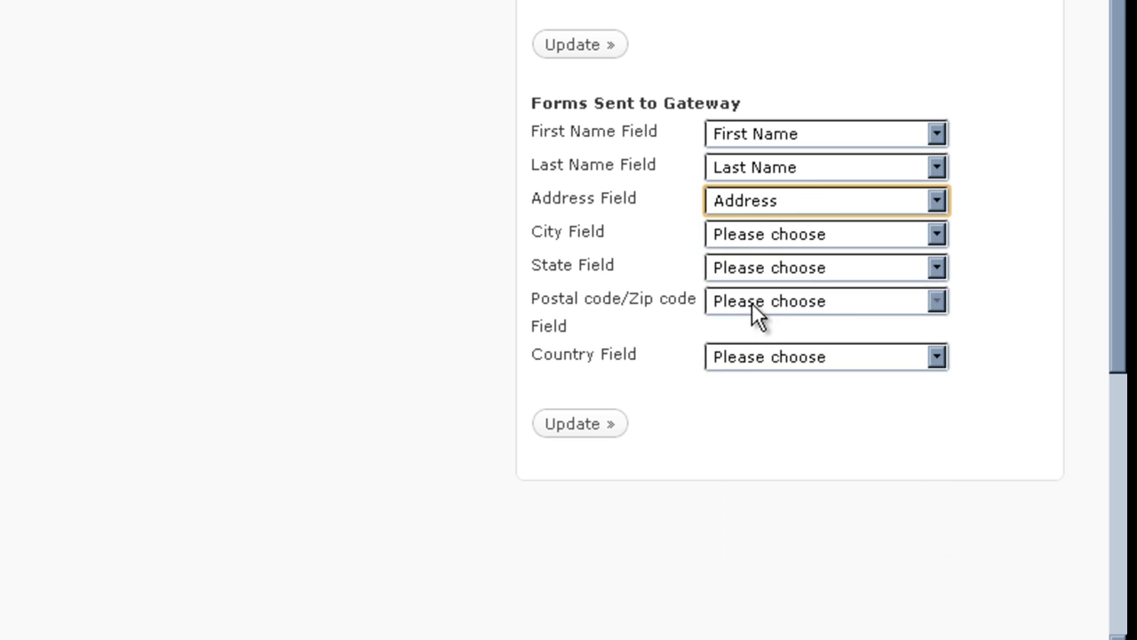
Step: Map City, State, zip code and Country to City, State, Postal Code and Country, then update
click(769, 234)
click(764, 351)
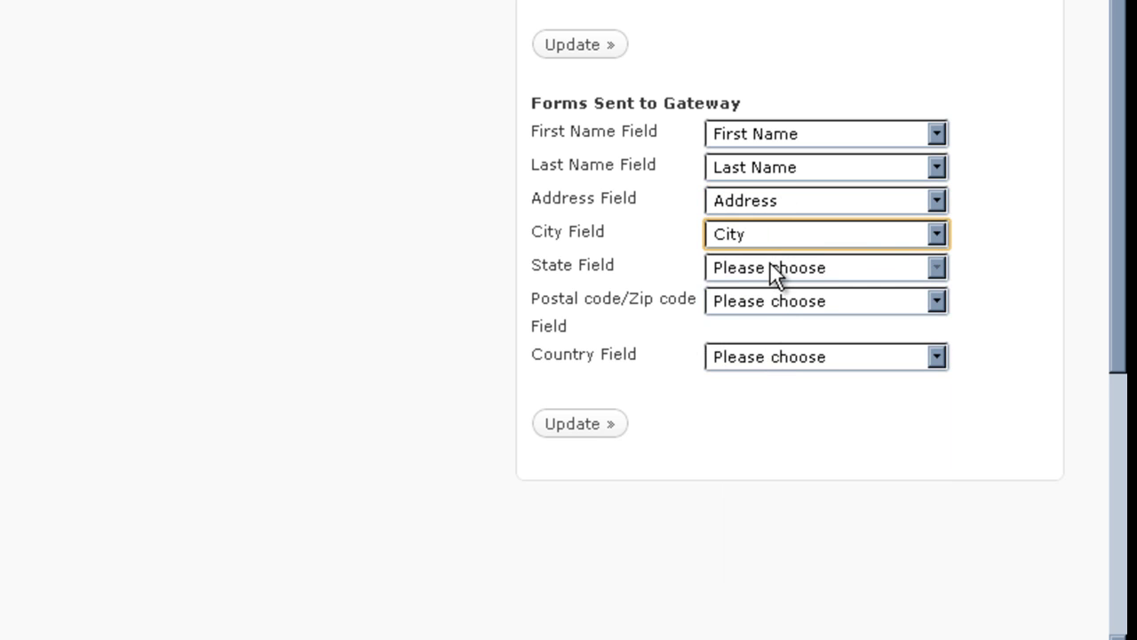
click(769, 266)
click(820, 404)
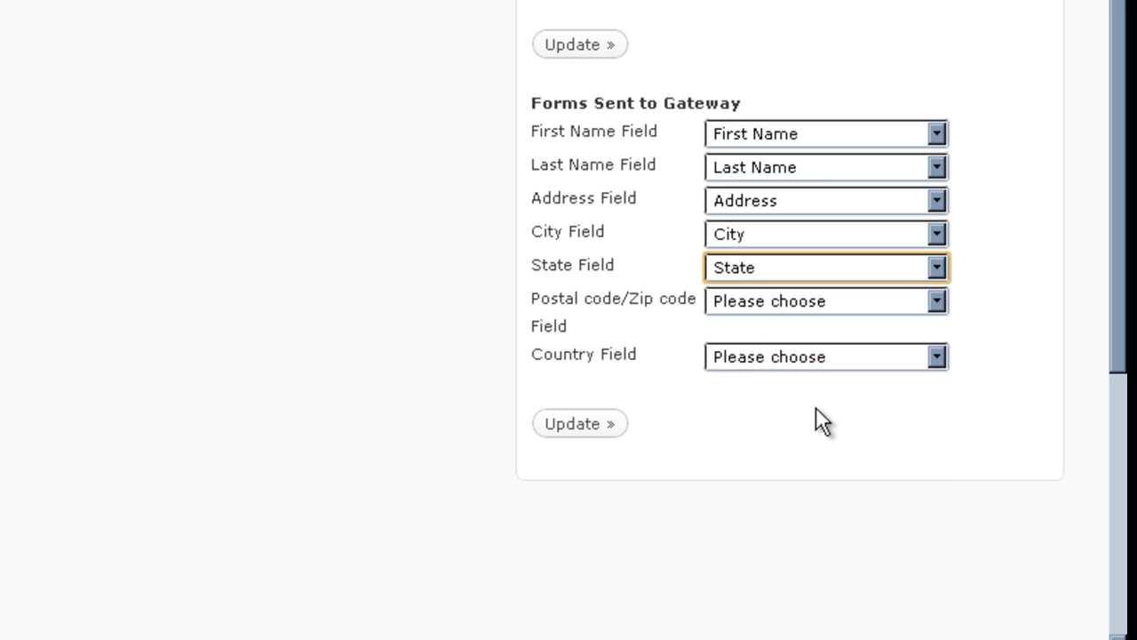
click(805, 304)
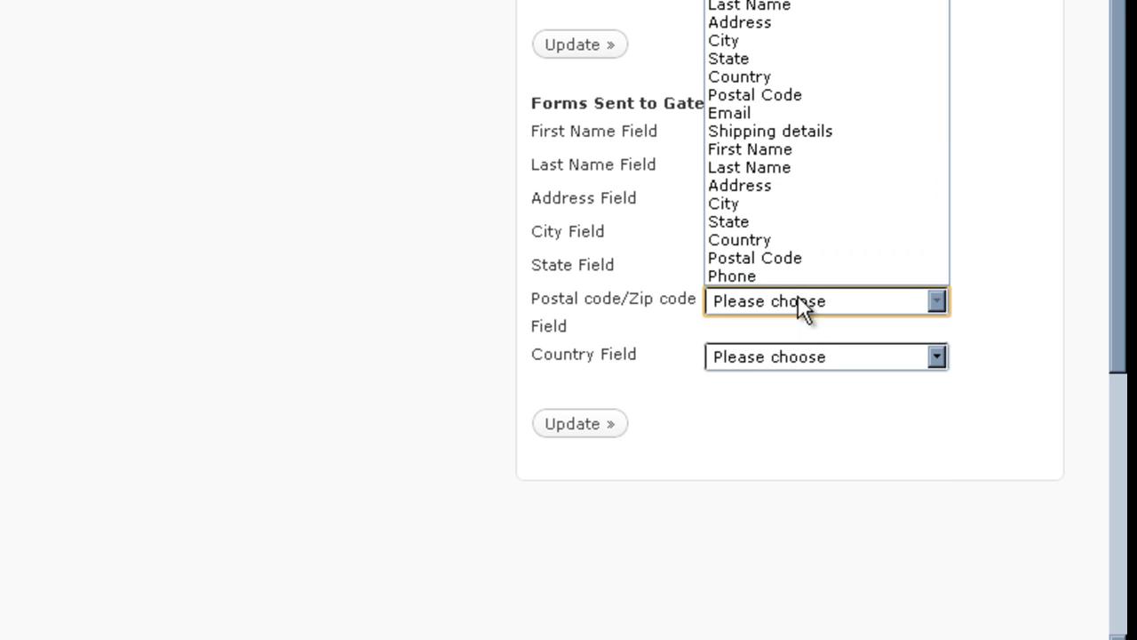
click(802, 256)
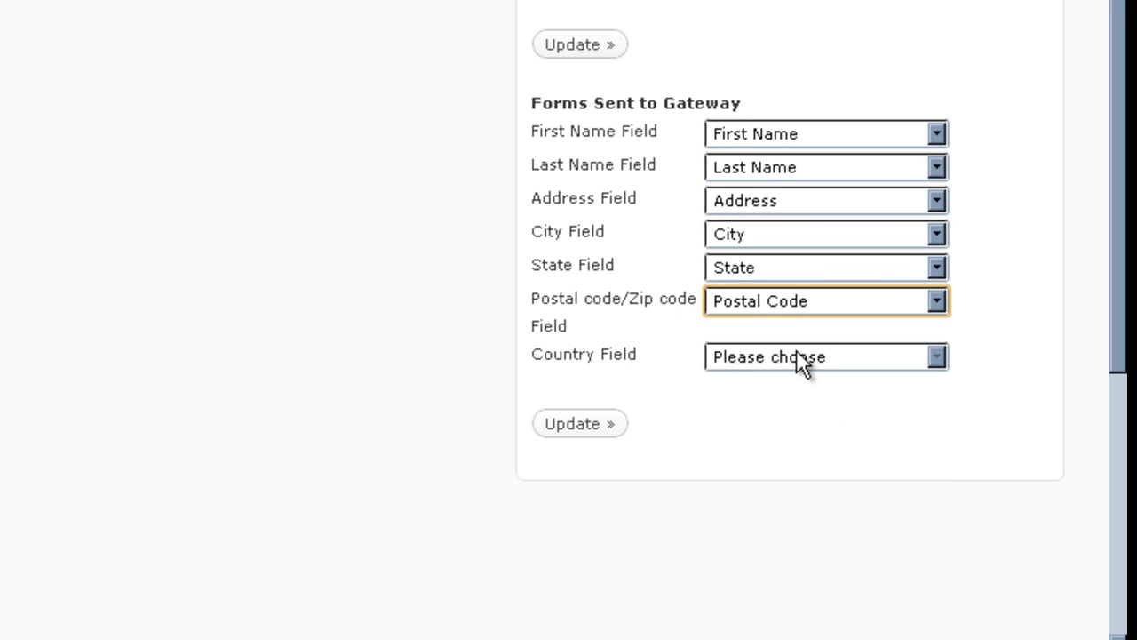
click(802, 357)
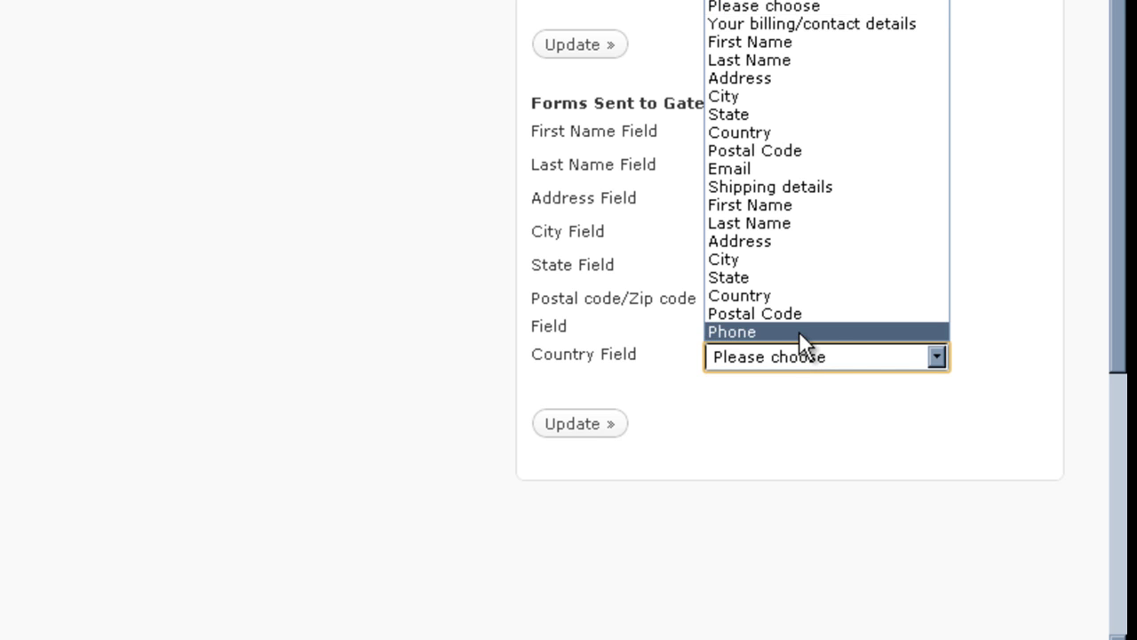
click(815, 295)
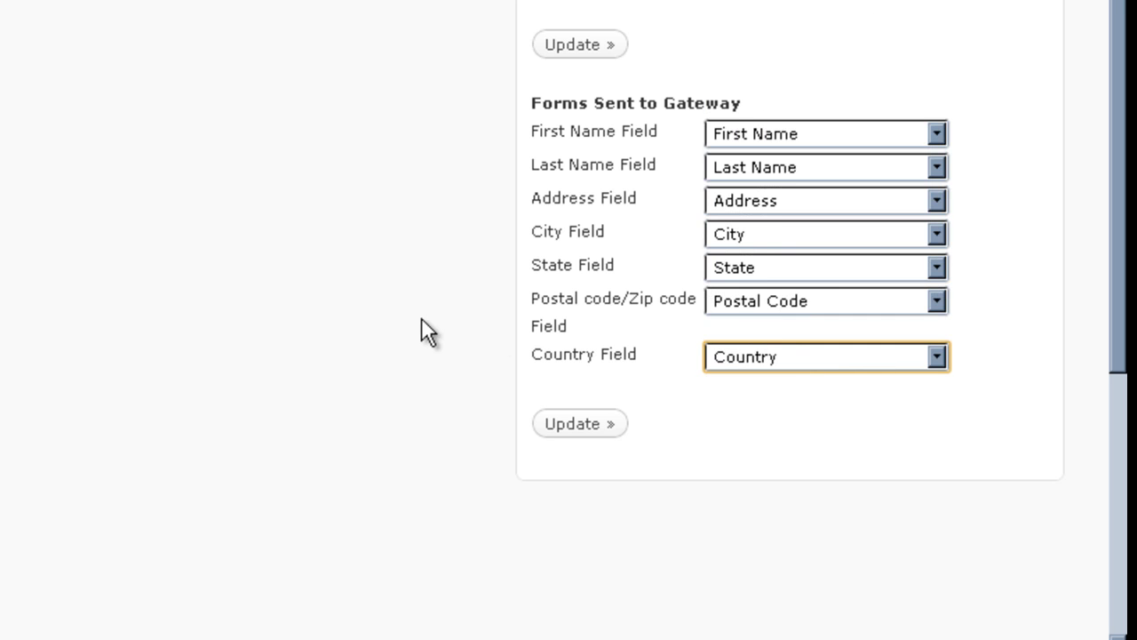
click(584, 426)
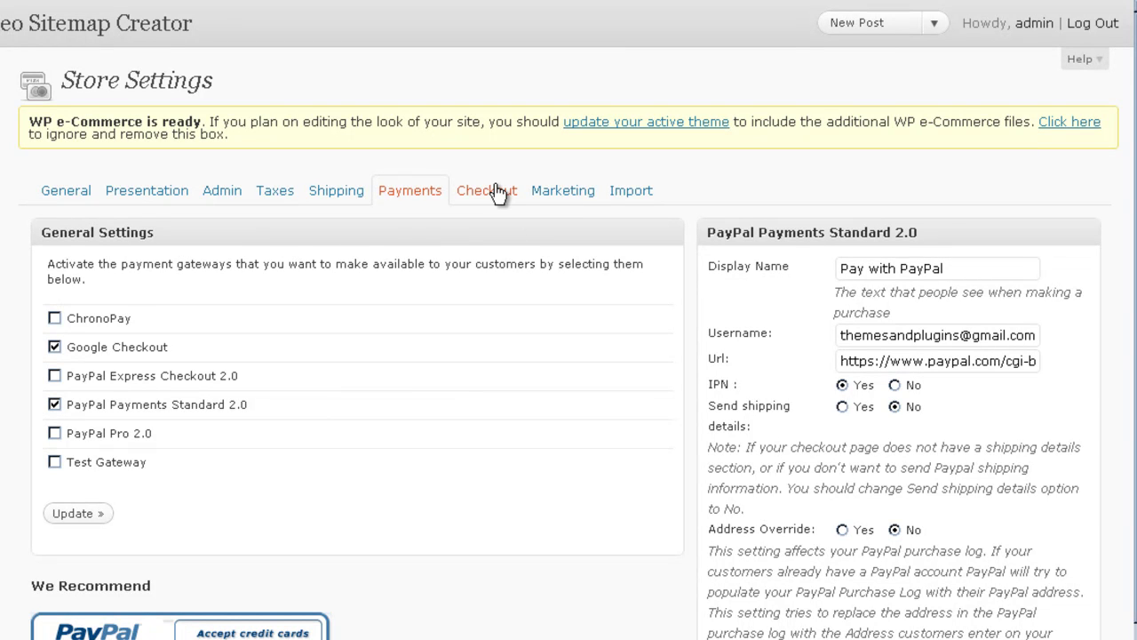
Step: Switch to the Checkout settings and scroll to the Default Checkout Forms field list
click(477, 197)
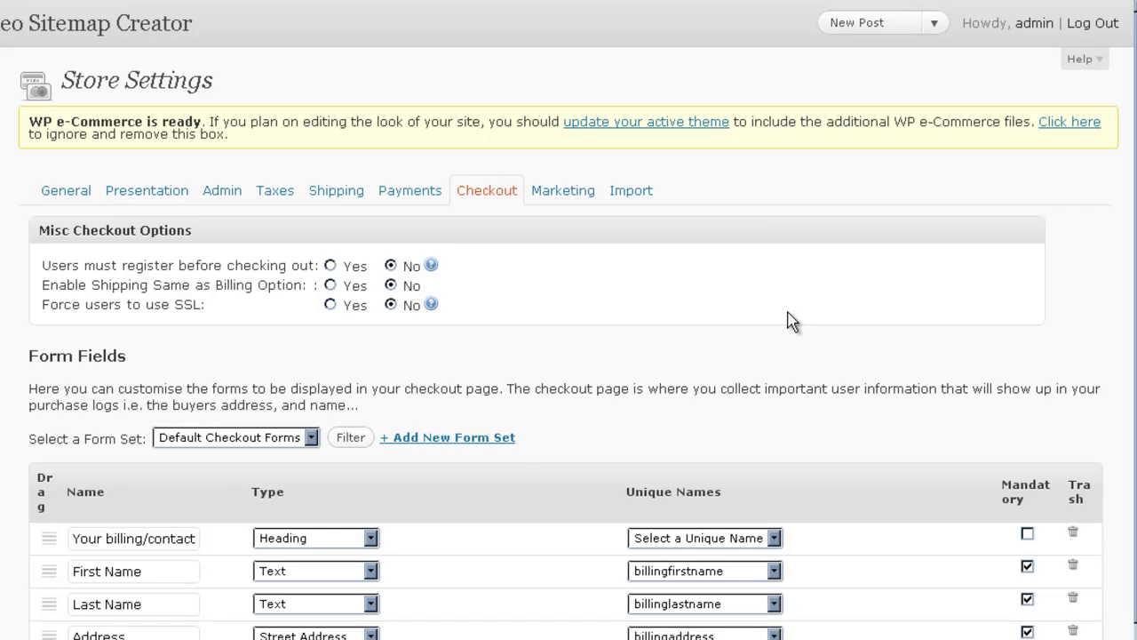
scroll(569, 355, down, 10)
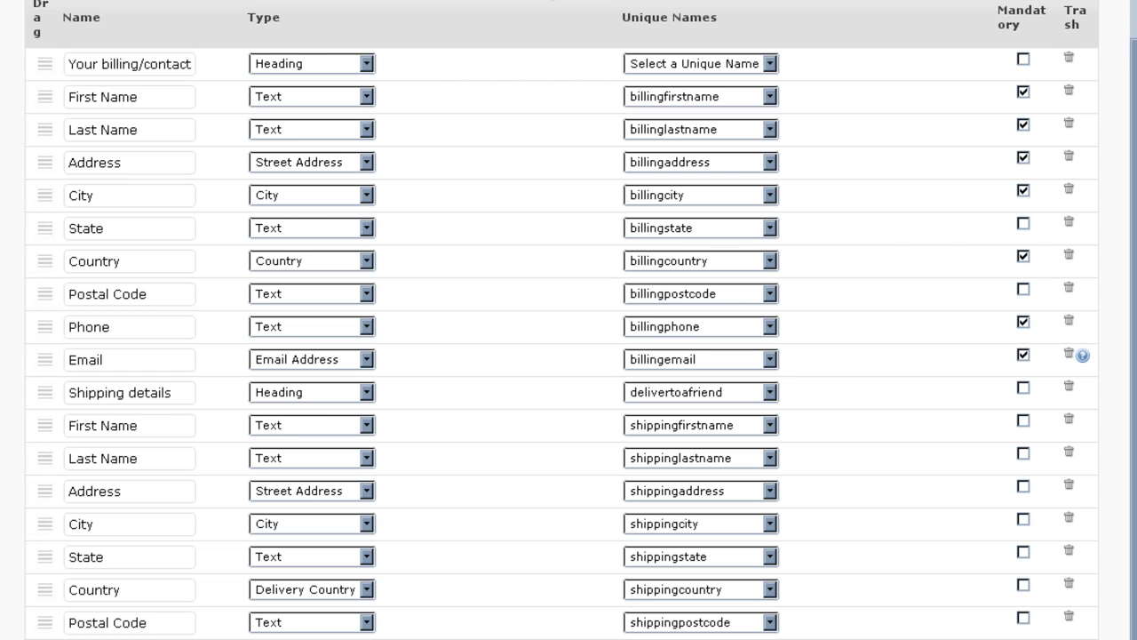
scroll(539, 142, up, 4)
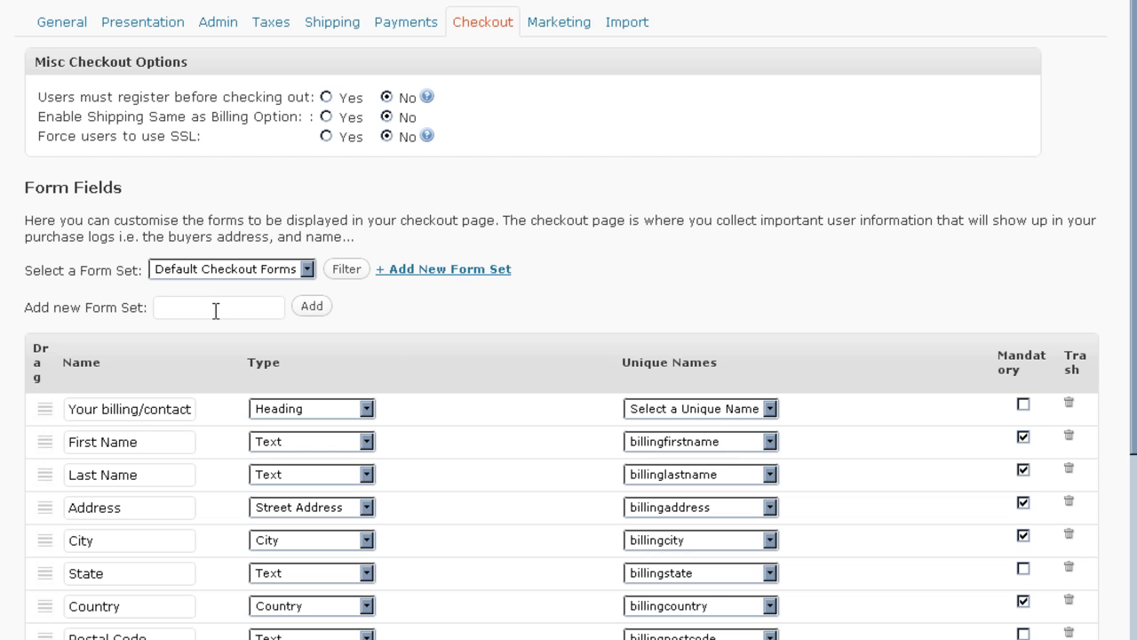
scroll(373, 336, down, 3)
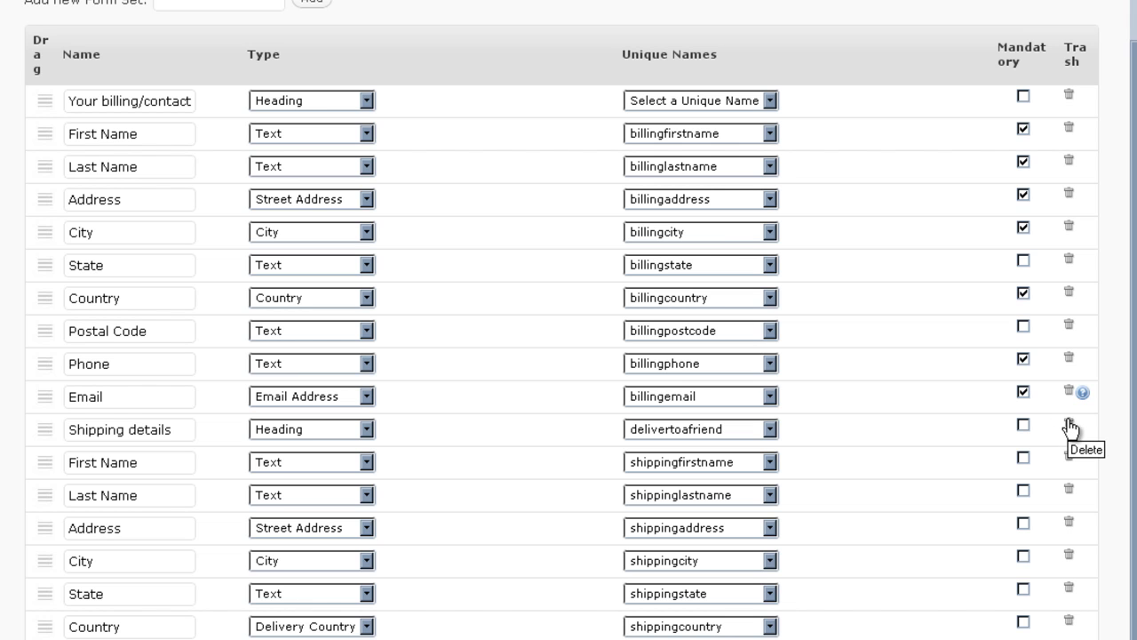
Step: Delete the Shipping details heading and shipping First Name, Last Name, Address, City, State, Country, Postal Code rows
click(1069, 426)
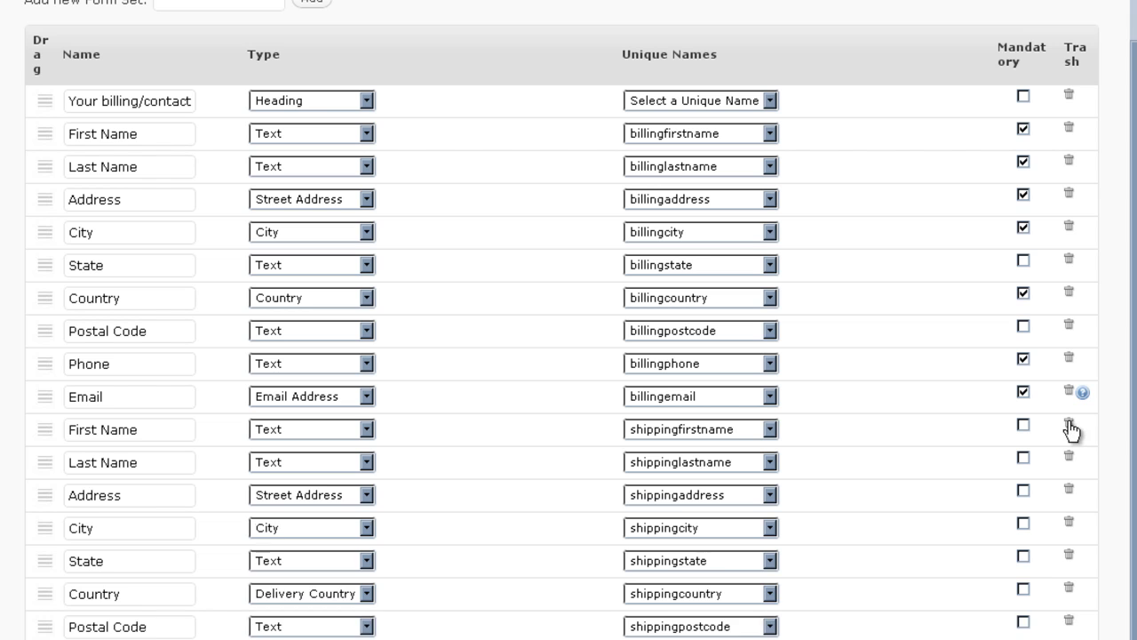
click(1069, 426)
click(1069, 426)
click(1069, 426)
click(1069, 427)
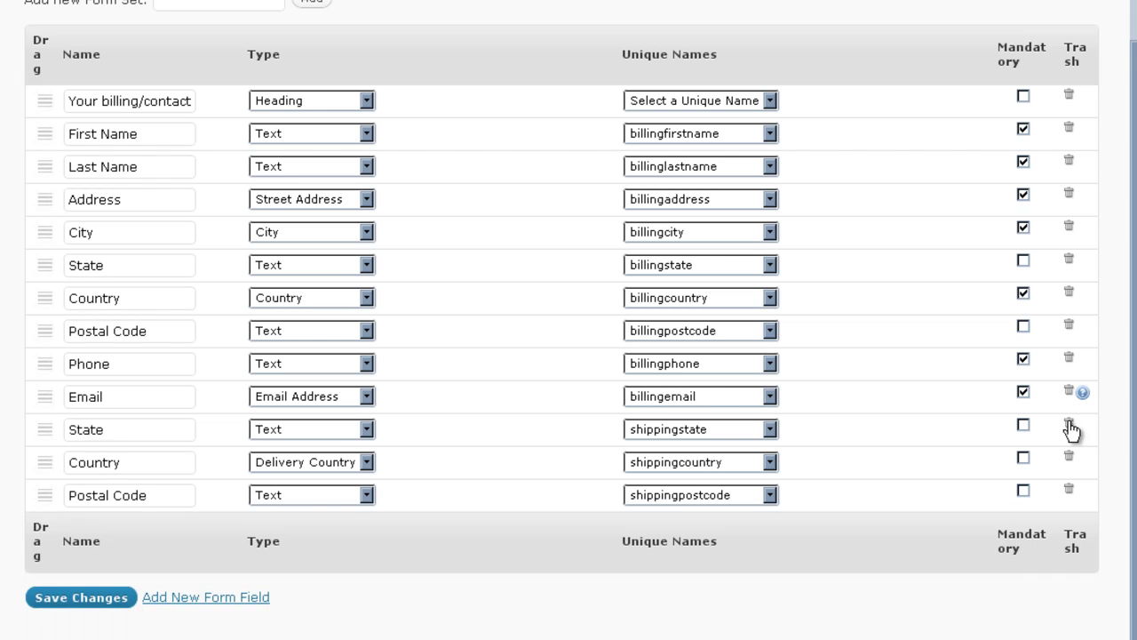
click(1068, 426)
click(1068, 426)
click(1068, 426)
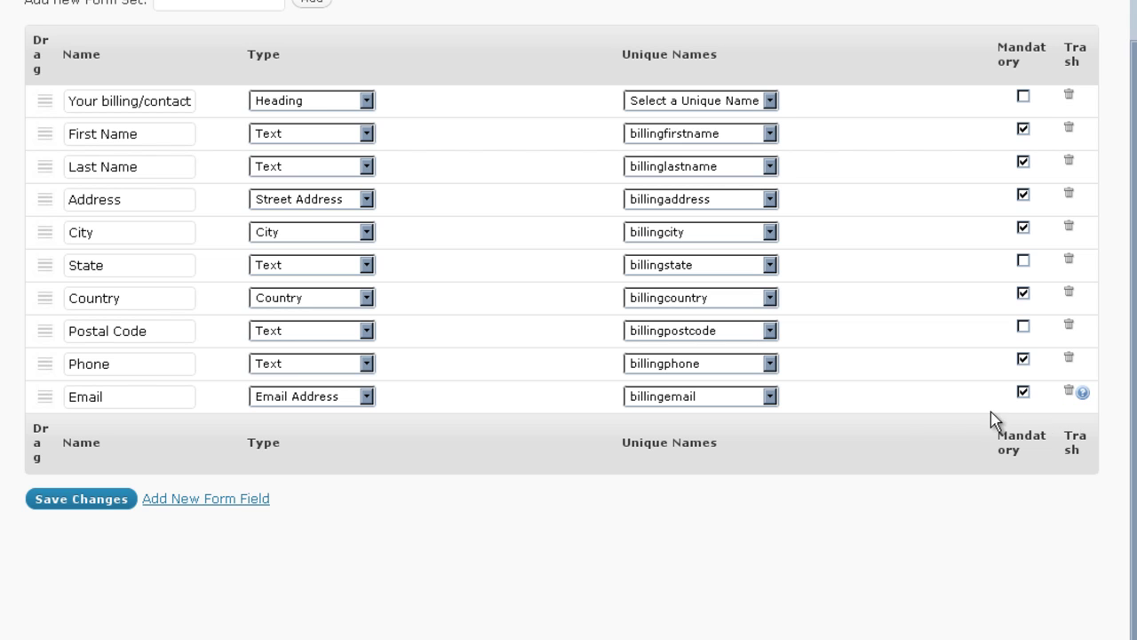
Step: Save the checkout form with only the ten billing and contact rows remaining
click(77, 501)
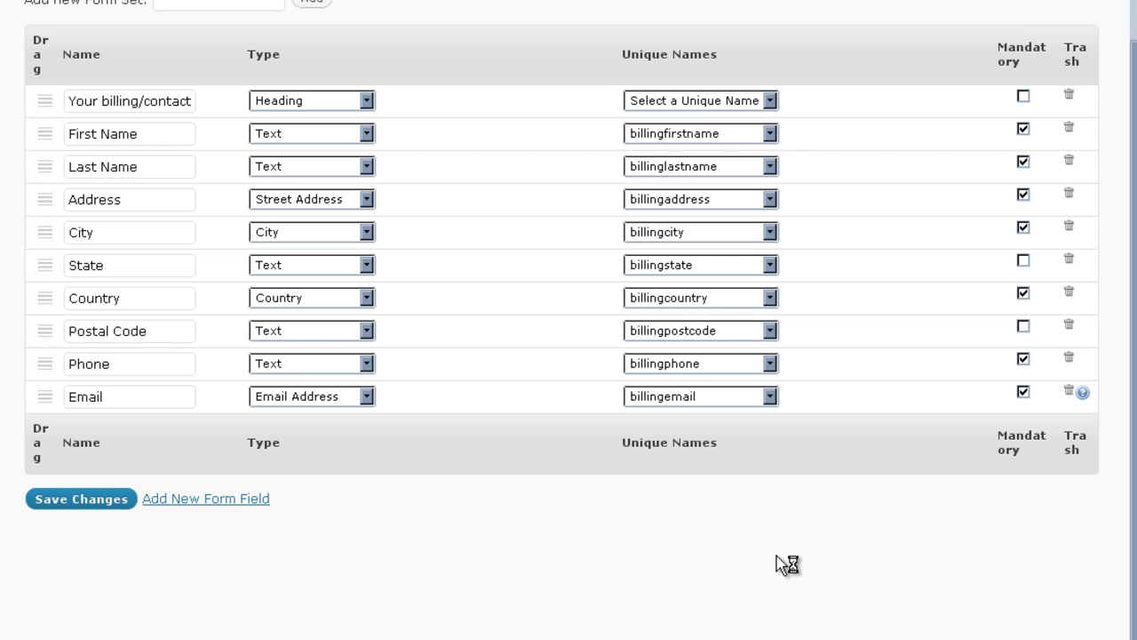